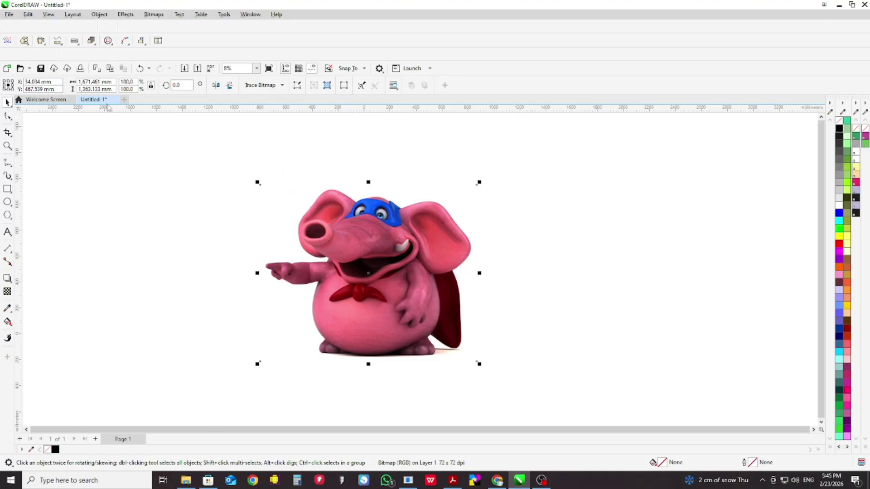
- Resize the elephant bitmap proportionally to a width of 200 mm
double_click(85, 81)
text(200)
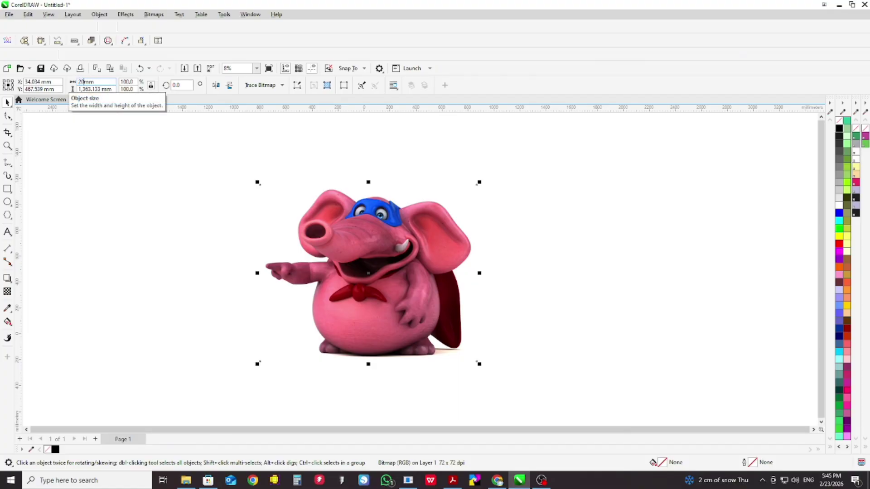
key(Return)
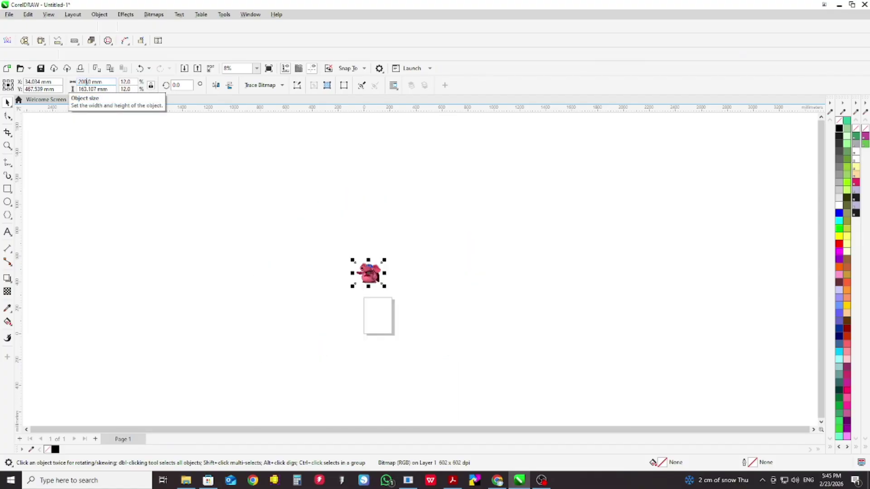
- Vectorize the elephant bitmap with Quick Trace and place the traced group beside the original on its right
scroll(372, 274, up, 3)
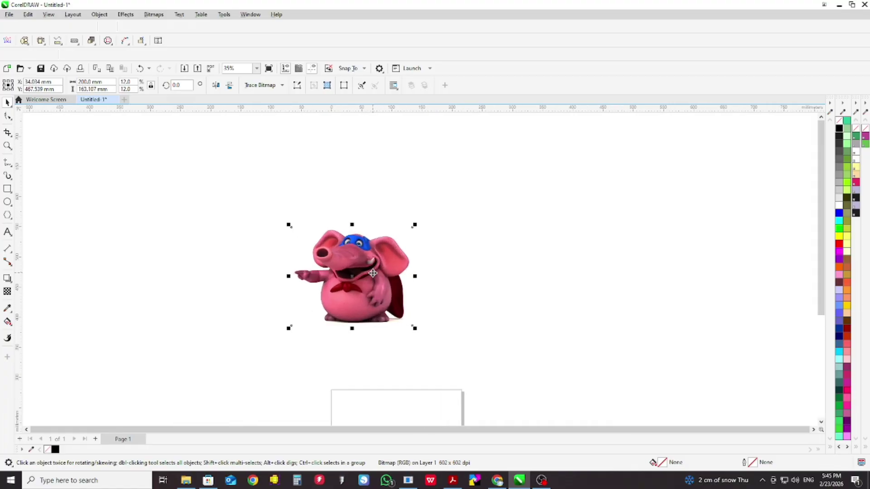
scroll(372, 273, up, 3)
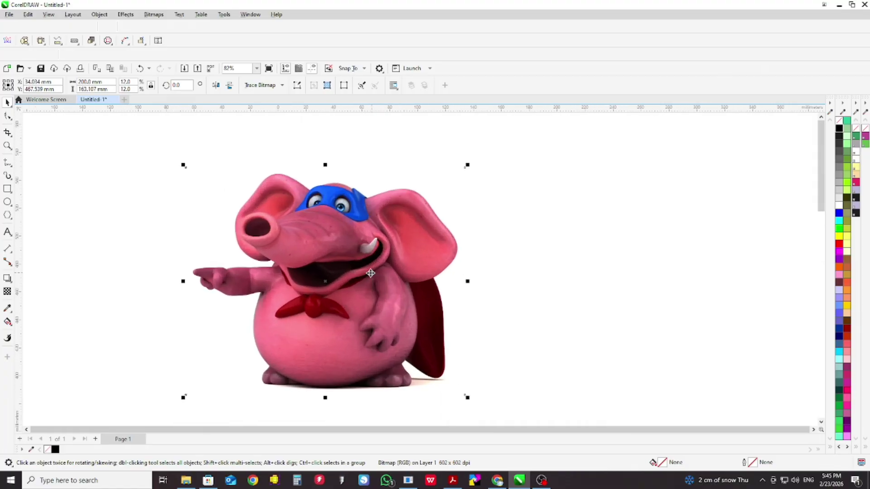
scroll(348, 277, up, 2)
scroll(348, 278, down, 1)
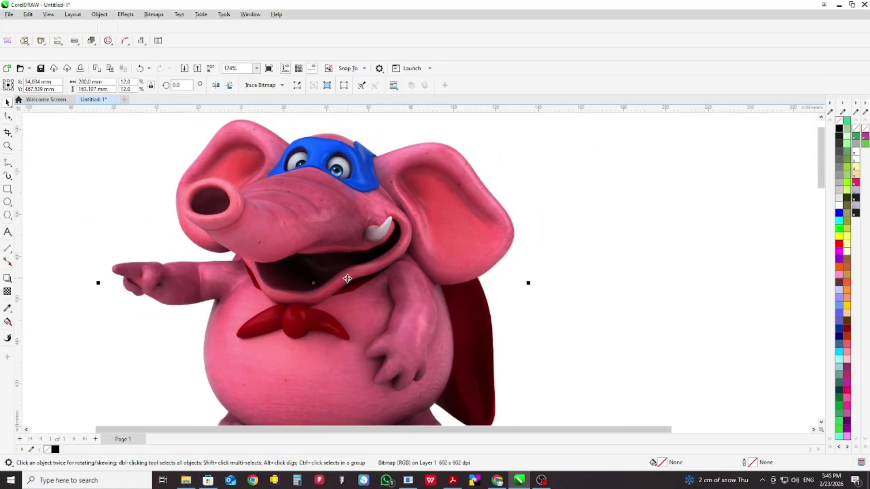
scroll(347, 279, down, 1)
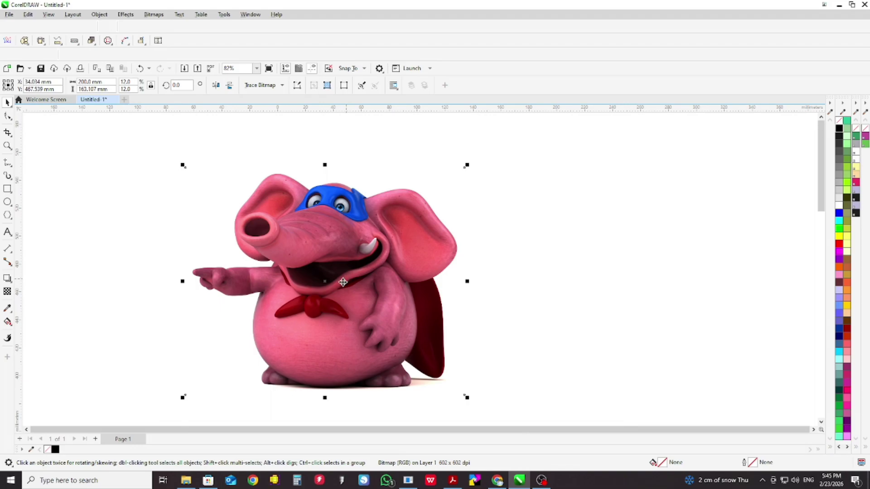
right_click(325, 237)
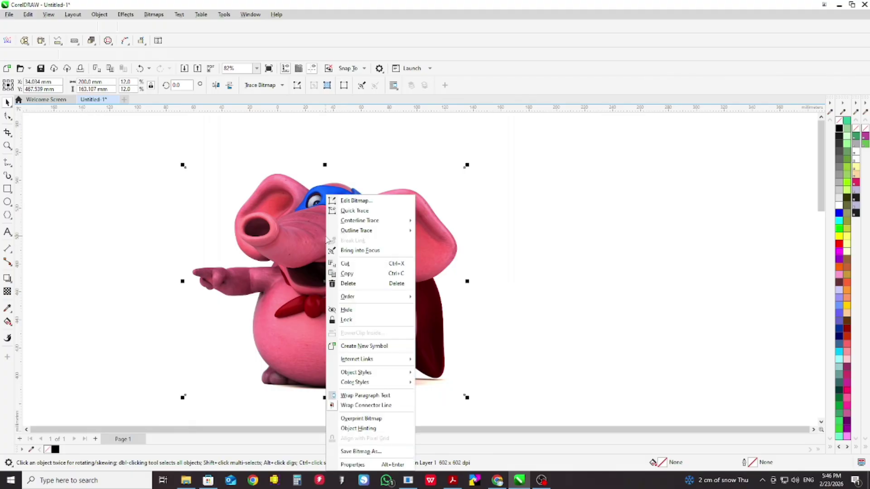
click(363, 212)
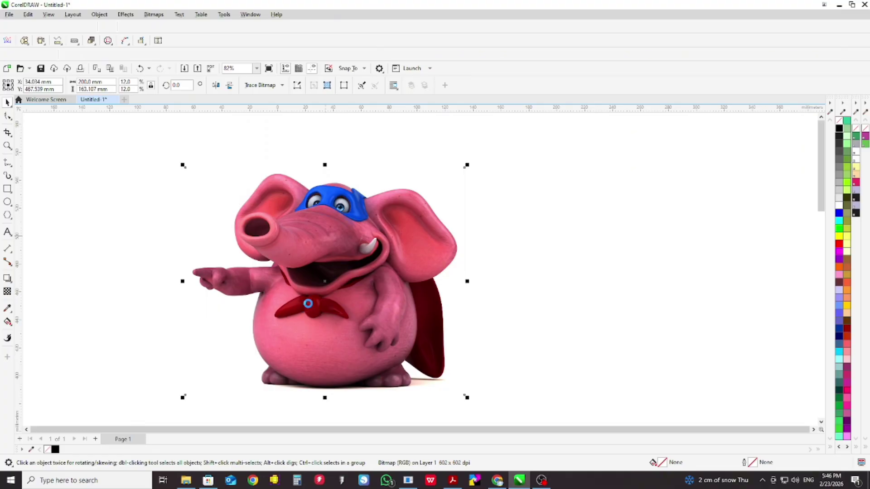
mouse_move(340, 283)
mouse_down()
mouse_move(725, 271)
mouse_move(605, 277)
mouse_move(628, 279)
mouse_up()
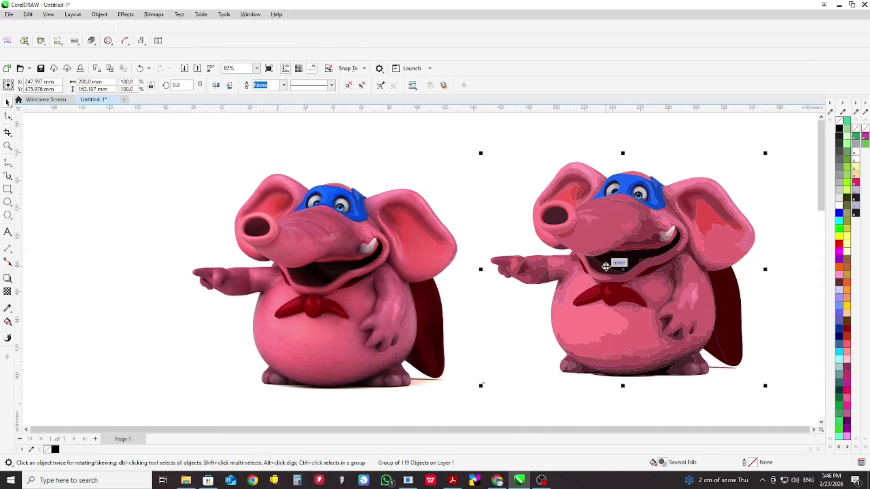
- Ungroup the traced elephant and fill all of its pieces with black
right_click(605, 267)
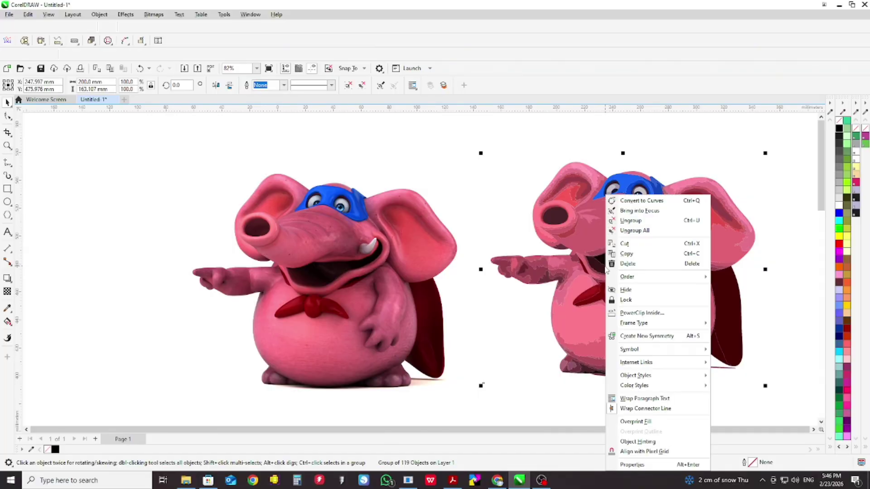
click(631, 222)
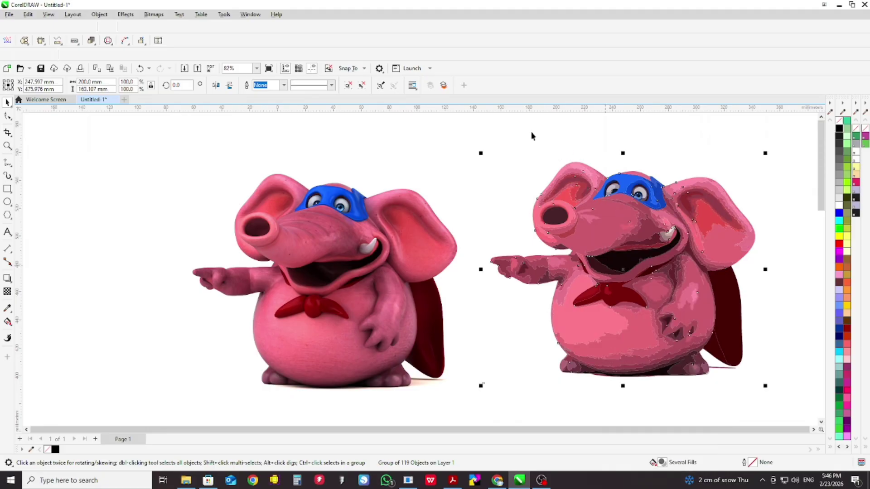
click(517, 181)
drag(473, 142, 795, 404)
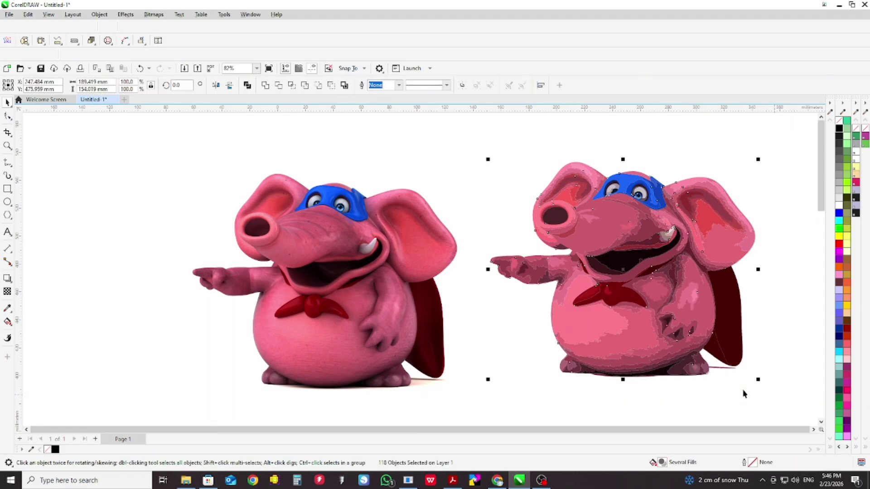
click(838, 129)
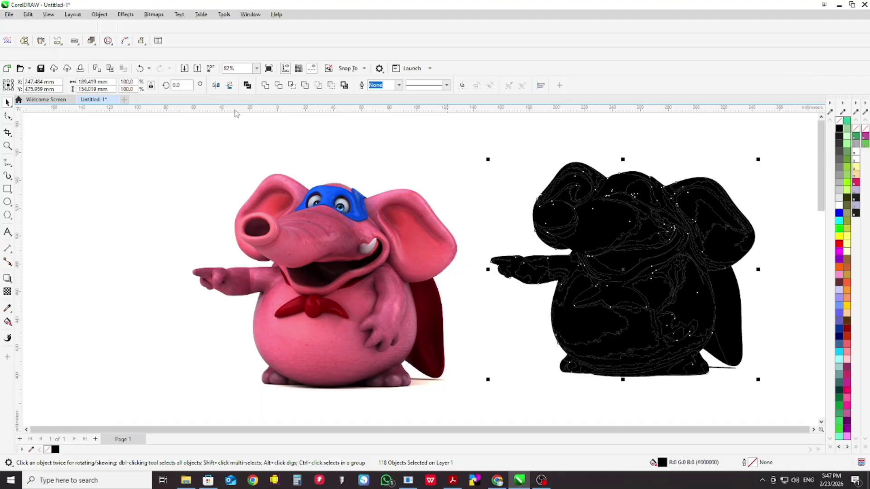
- Convert the black traced pieces to a 500 dpi CMYK Color (32-bit) bitmap with anti-aliasing and a transparent background
click(100, 15)
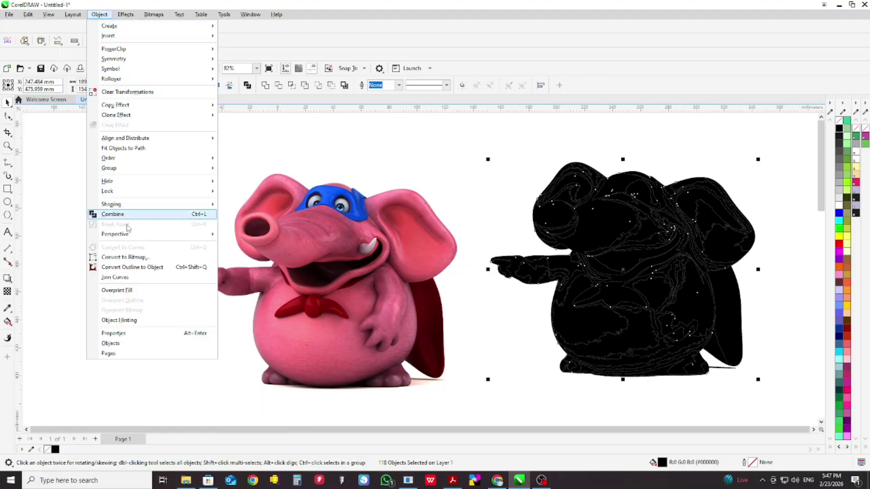
click(132, 257)
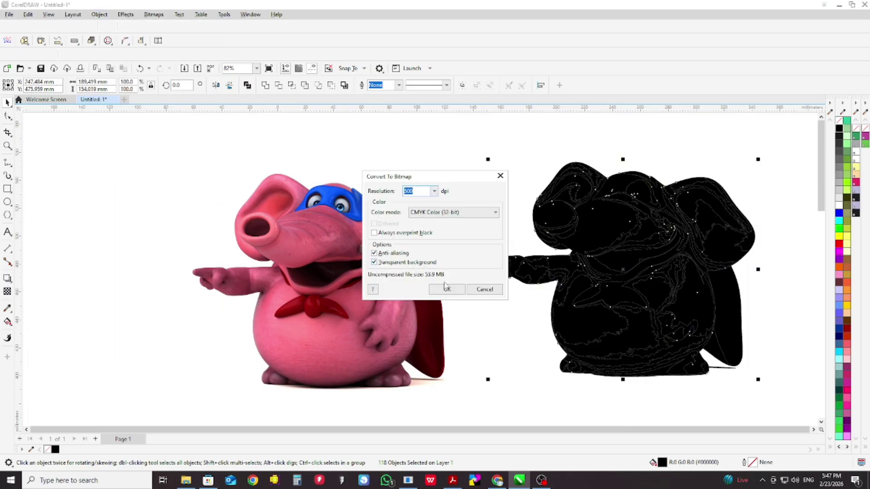
click(446, 289)
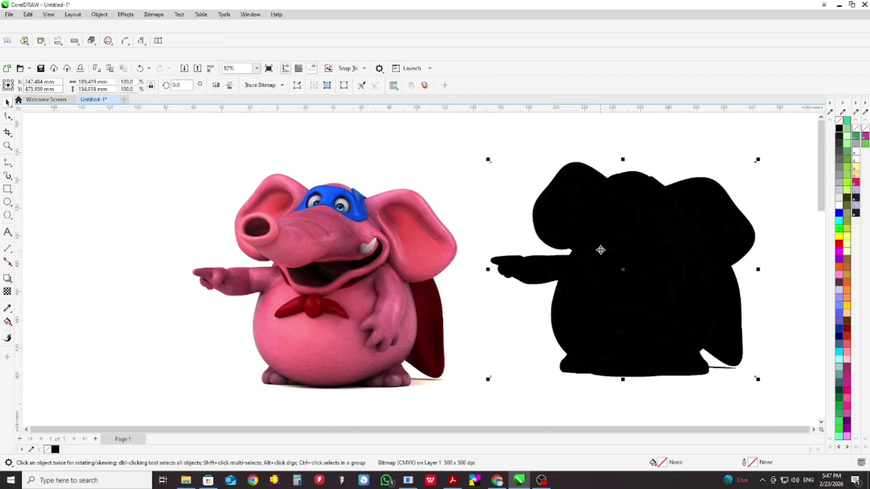
- Quick Trace the black bitmap and align the resulting silhouette curve over the original elephant, in front of it
click(806, 325)
click(684, 272)
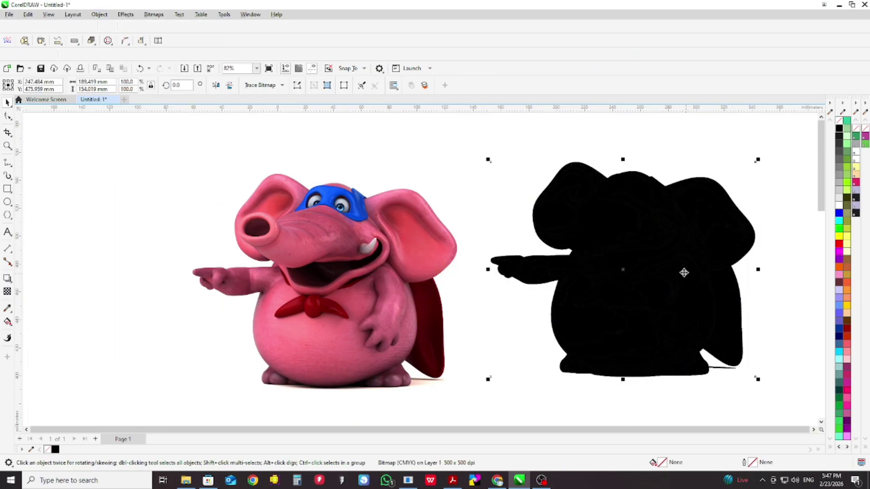
right_click(627, 227)
click(661, 211)
mouse_move(656, 246)
mouse_down()
mouse_move(466, 247)
mouse_move(421, 215)
mouse_move(324, 217)
mouse_move(357, 261)
mouse_up()
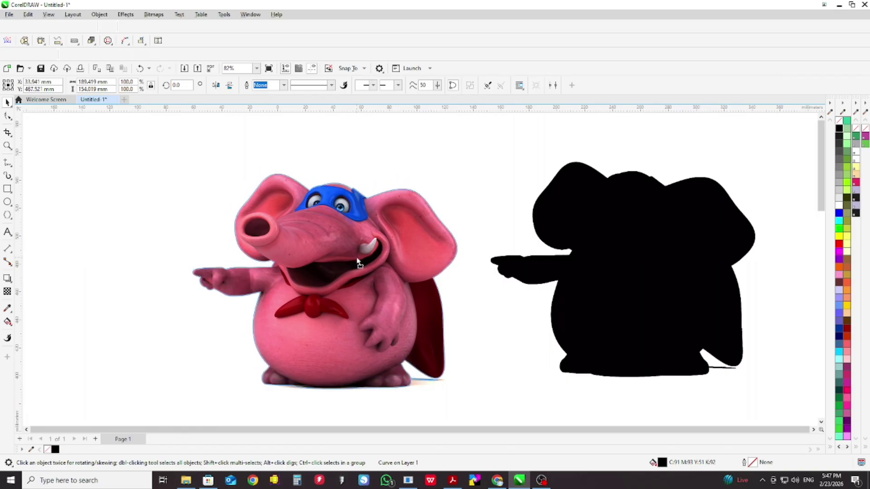
key(shift+Page_Up)
- Delete the leftover black bitmap and remove the fill from the silhouette curve covering the elephant
click(696, 269)
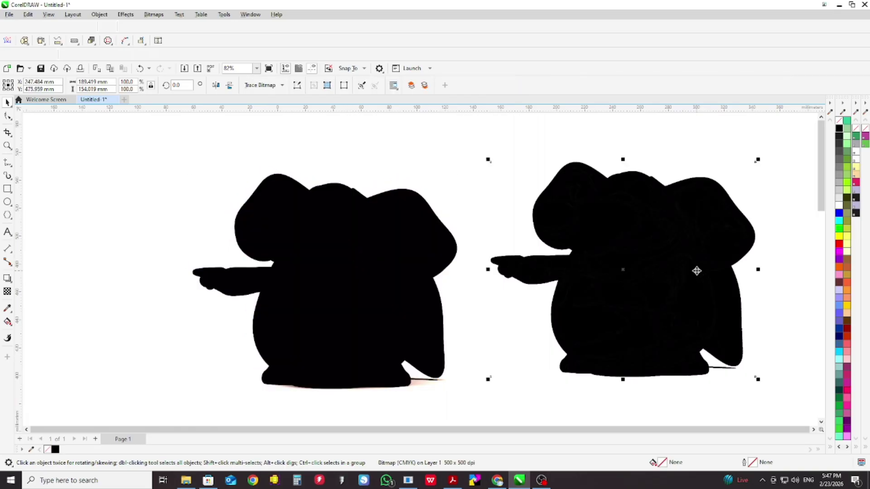
key(Delete)
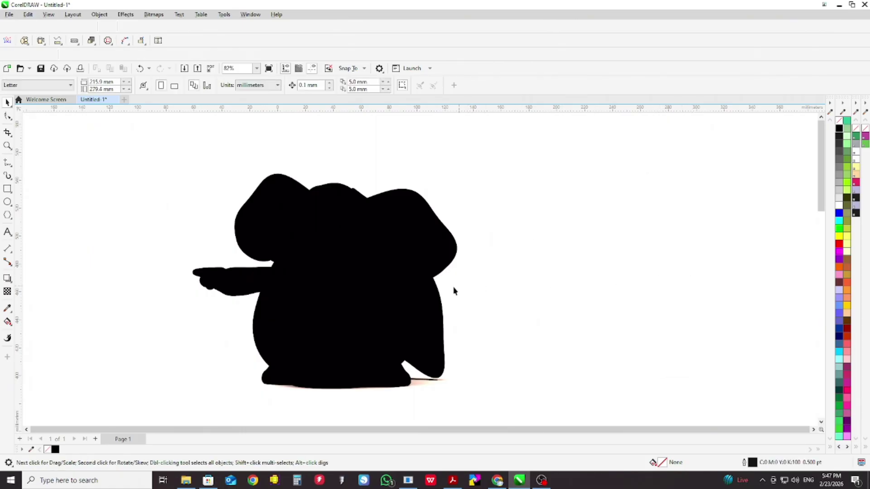
click(377, 291)
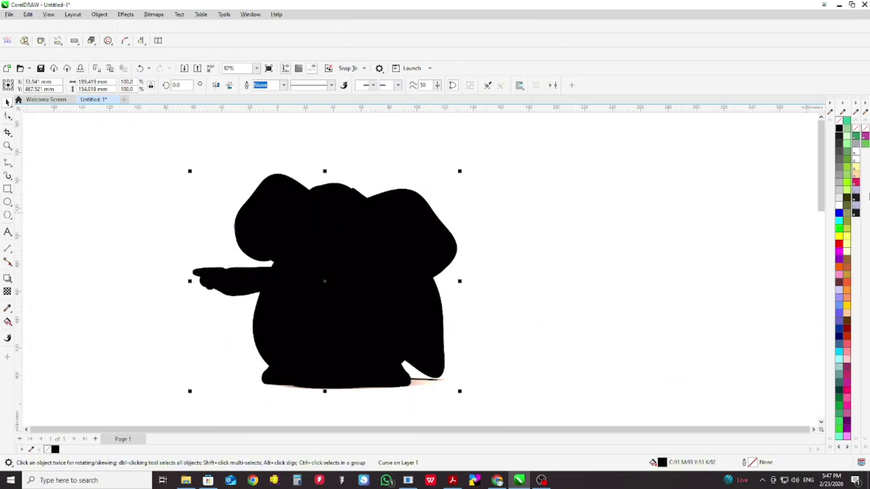
click(839, 124)
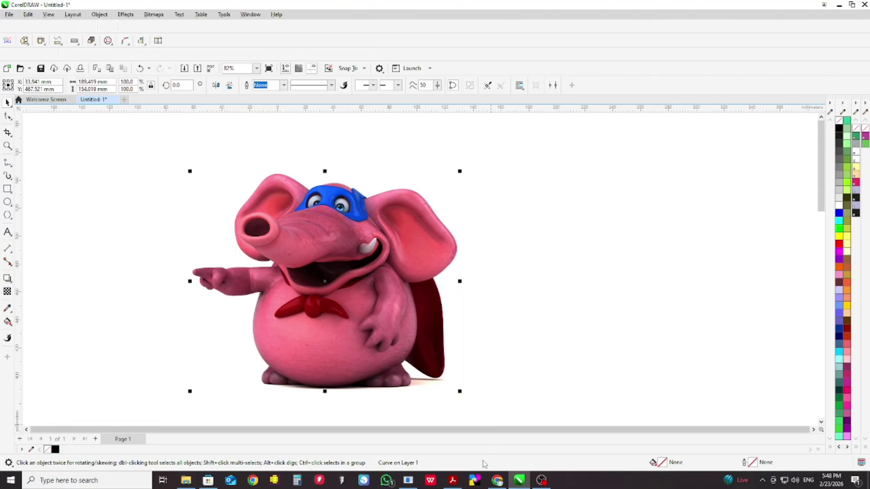
- Switch to RasterLink6Plus and check the cutting tools offered for the CutContour spot color of the kvitka print.pdf cut job
click(408, 480)
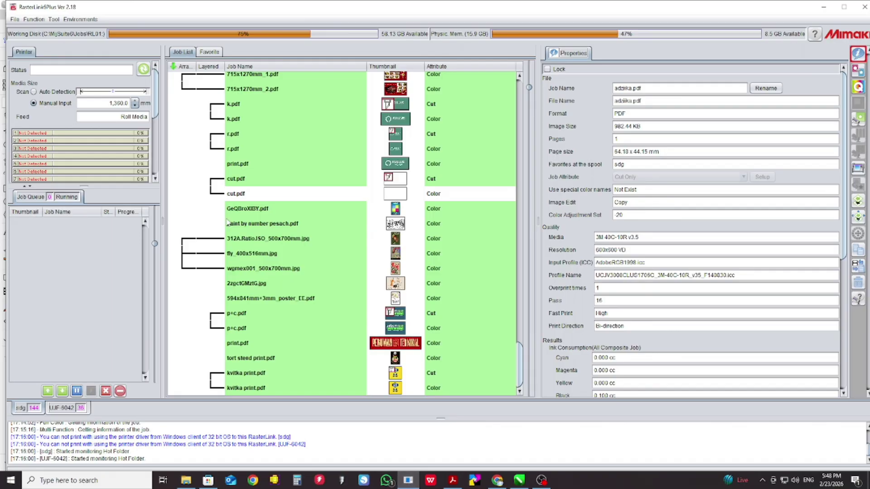
click(410, 375)
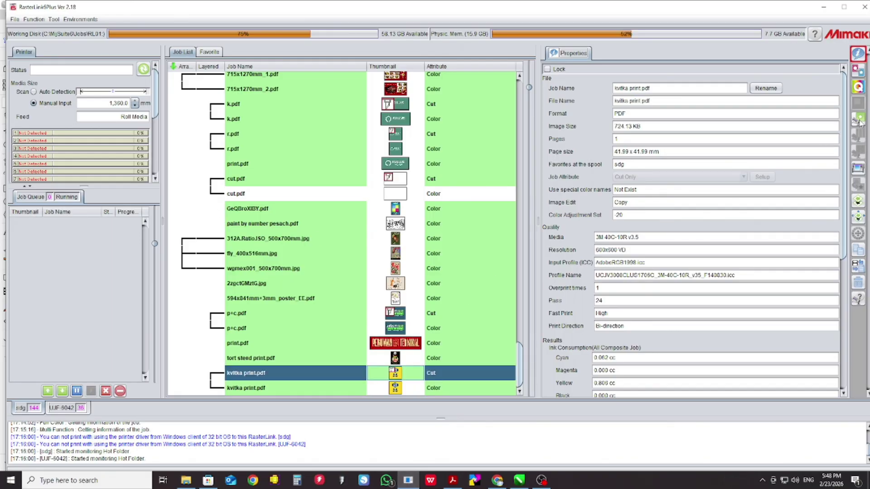
click(859, 120)
click(210, 71)
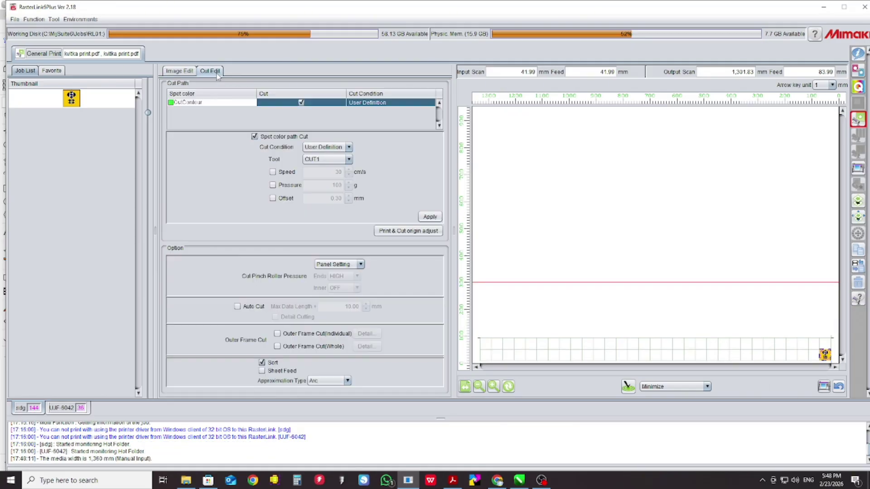
click(349, 160)
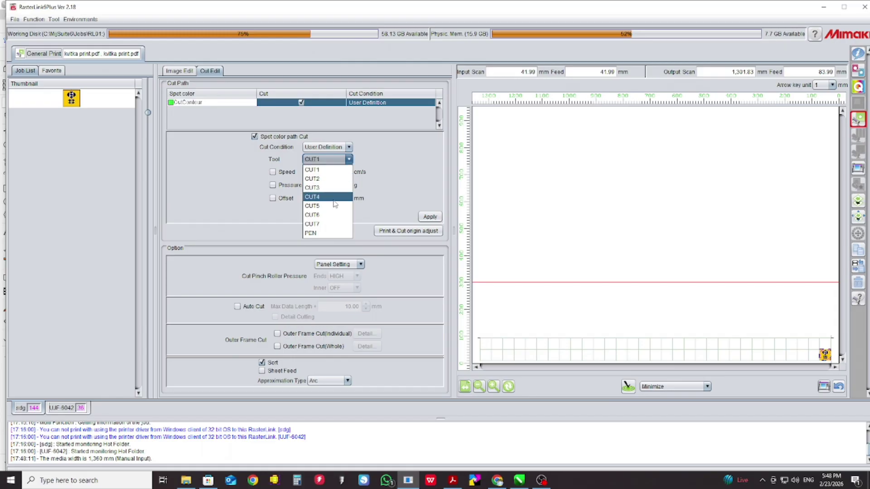
click(389, 201)
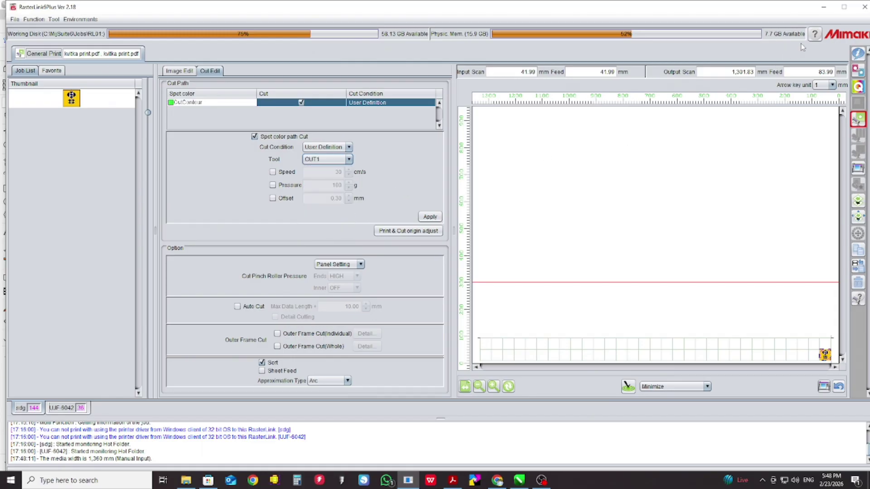
- Switch back to CorelDRAW and give the silhouette curve around the elephant a CutContour1 spot color outline
click(521, 481)
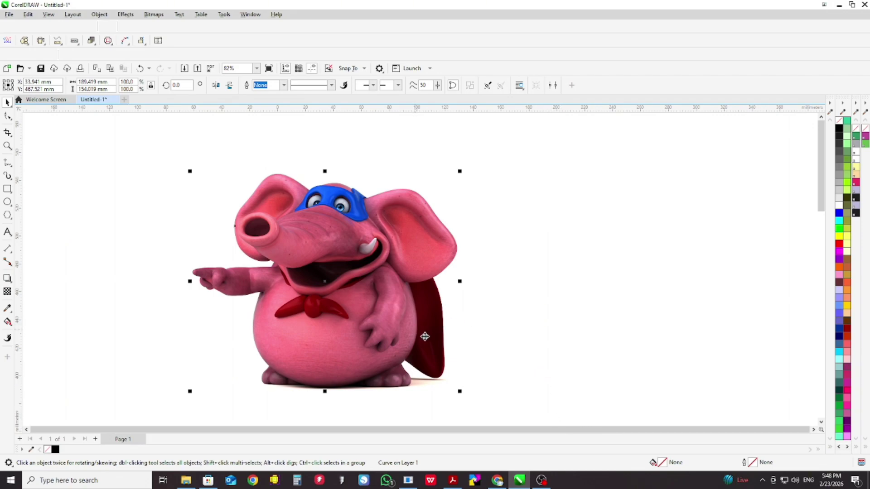
click(596, 329)
click(380, 312)
right_click(865, 137)
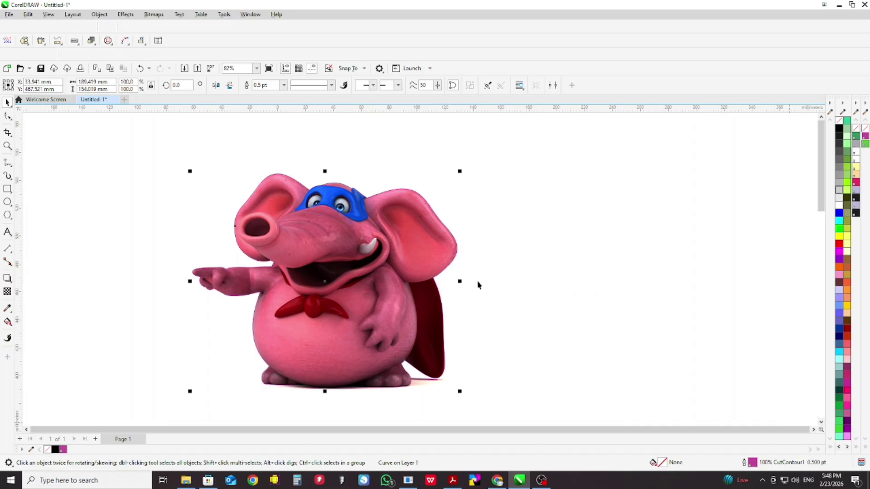
- Examine how the cut contour follows the cape, the feet and the ground shadow, undoing any accidental move
scroll(416, 361, up, 3)
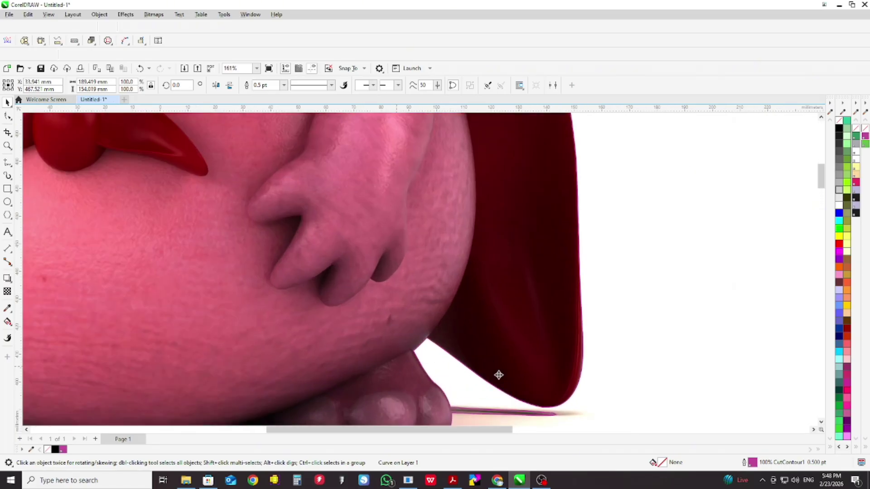
scroll(567, 379, up, 5)
drag(614, 409, 602, 375)
key(ctrl+z)
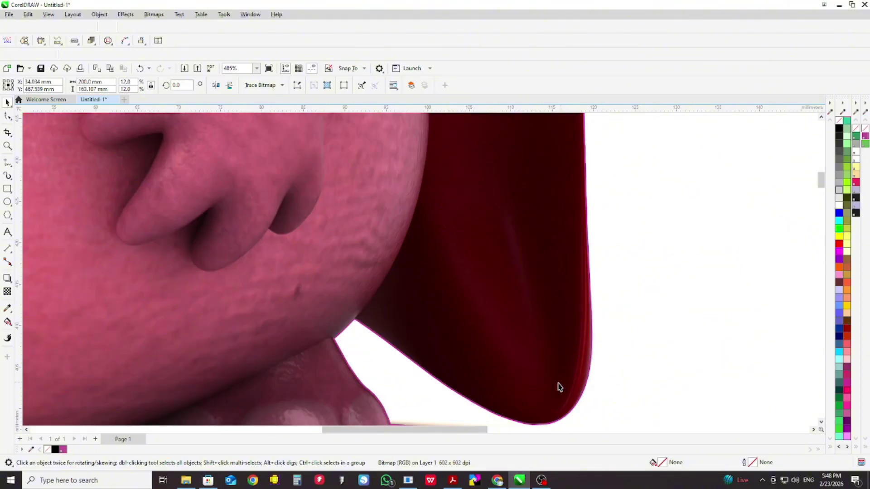
drag(820, 190, 820, 194)
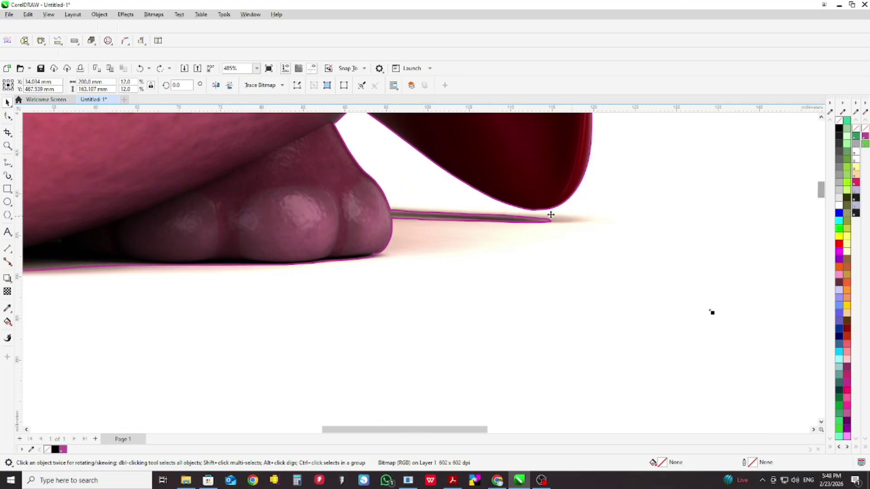
scroll(297, 297, down, 5)
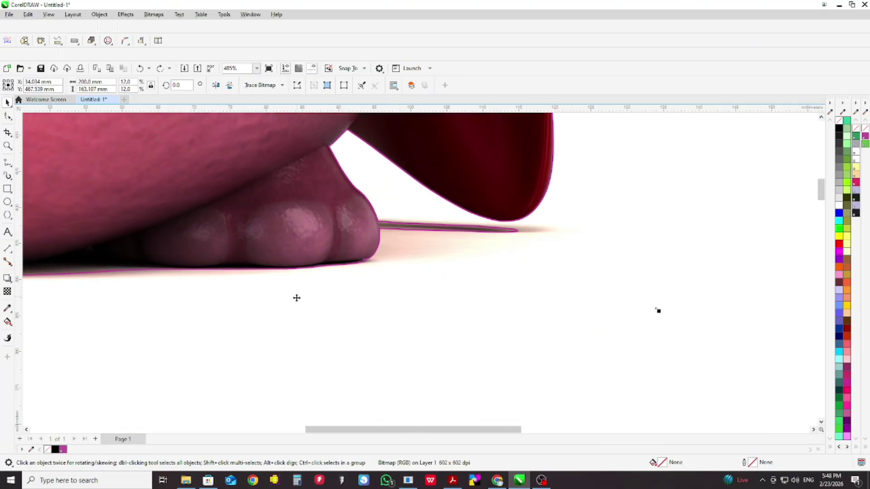
scroll(131, 202, up, 5)
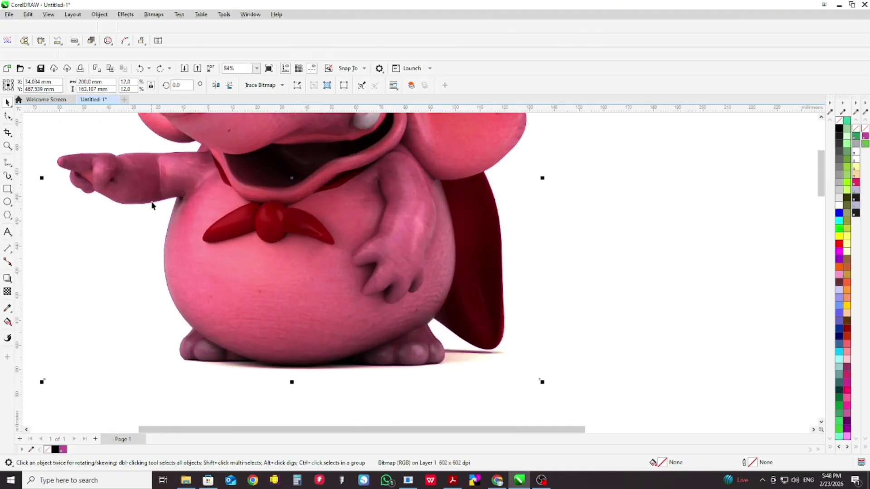
scroll(179, 203, down, 3)
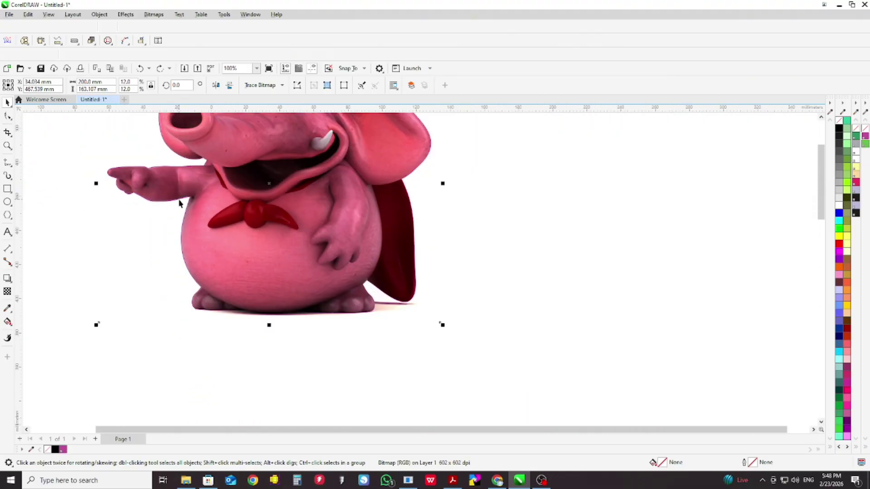
- Examine how the cut contour follows the elephant's mask and ear
scroll(218, 232, down, 1)
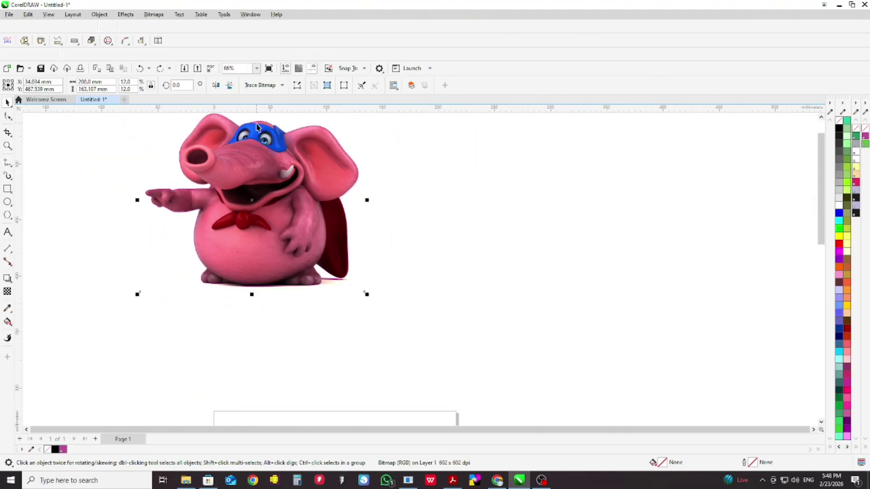
scroll(289, 143, up, 3)
scroll(311, 140, up, 2)
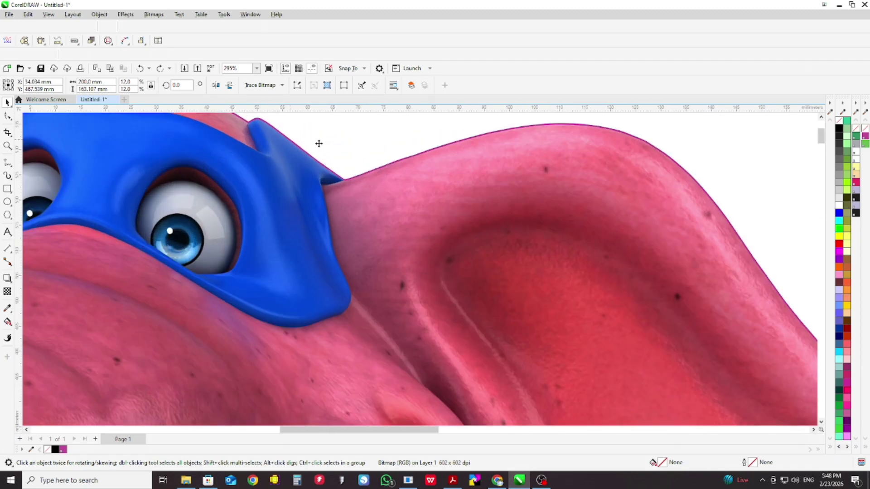
scroll(349, 158, down, 2)
scroll(352, 157, down, 1)
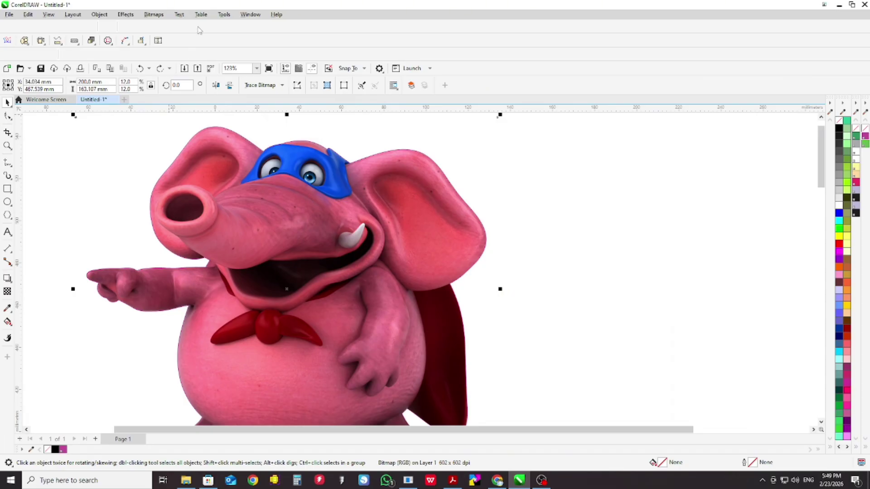
click(250, 15)
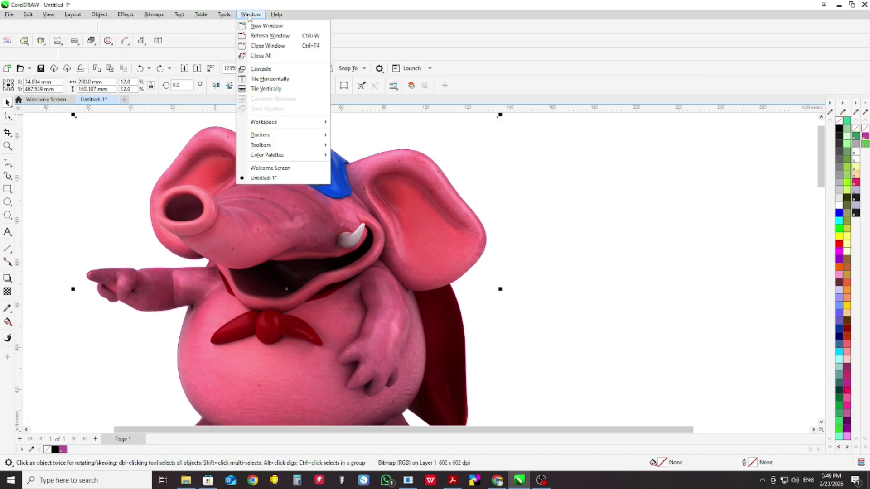
mouse_move(292, 123)
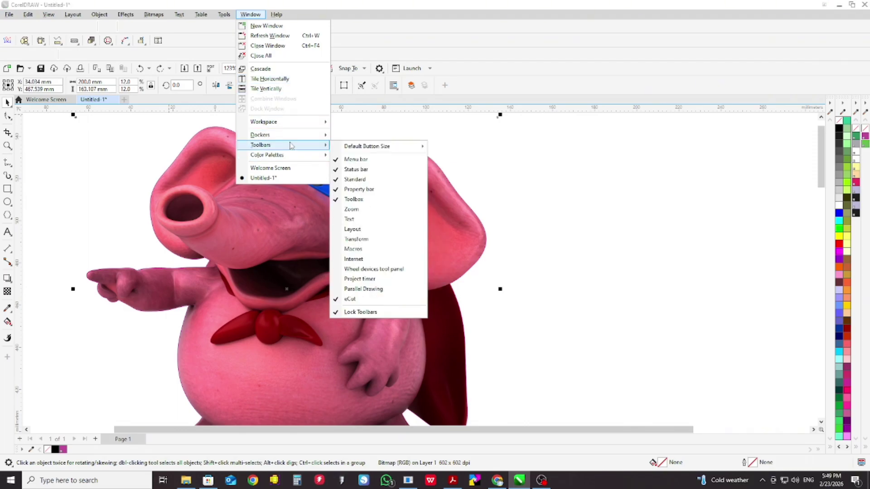
click(832, 73)
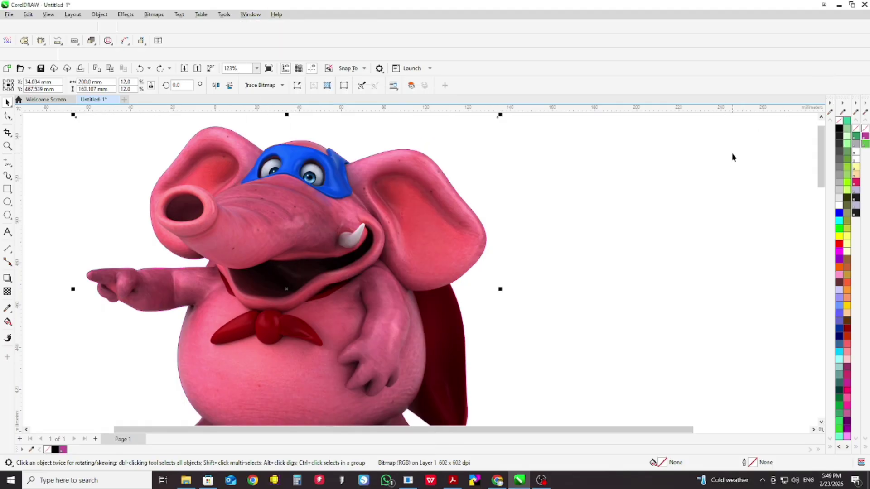
- Deselect the elephant image and examine the cut contour around the tip of the cape and the ground shadow
click(612, 231)
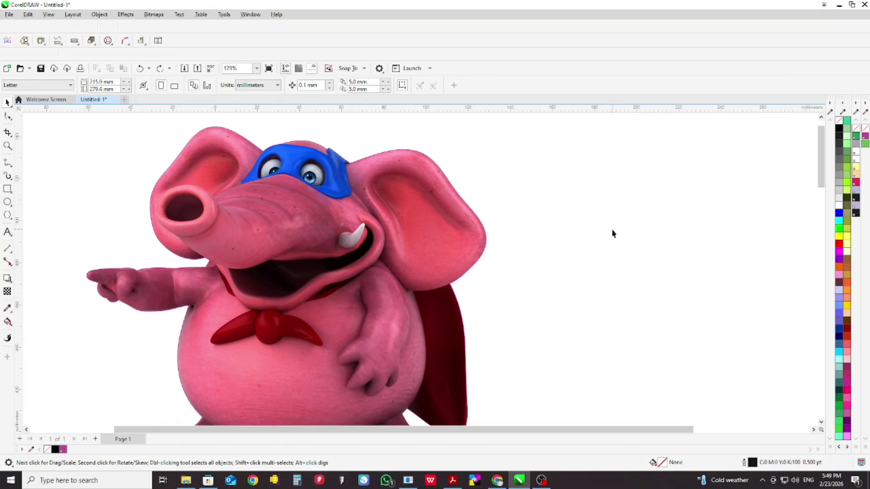
scroll(498, 248, down, 2)
scroll(495, 251, up, 1)
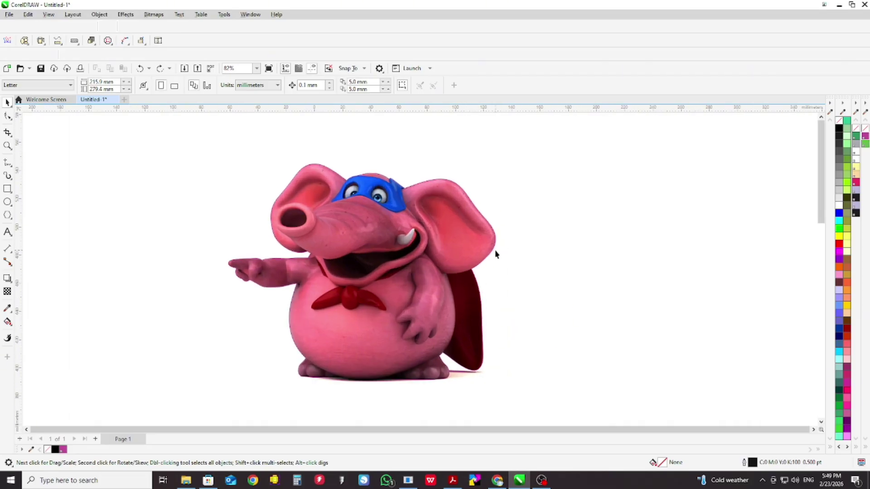
scroll(495, 254, down, 1)
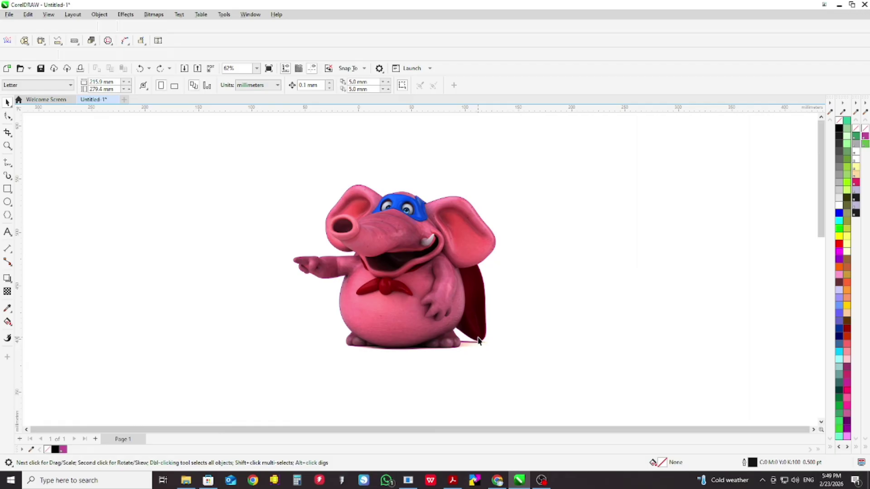
scroll(485, 339, up, 2)
scroll(485, 339, up, 2)
scroll(483, 337, down, 3)
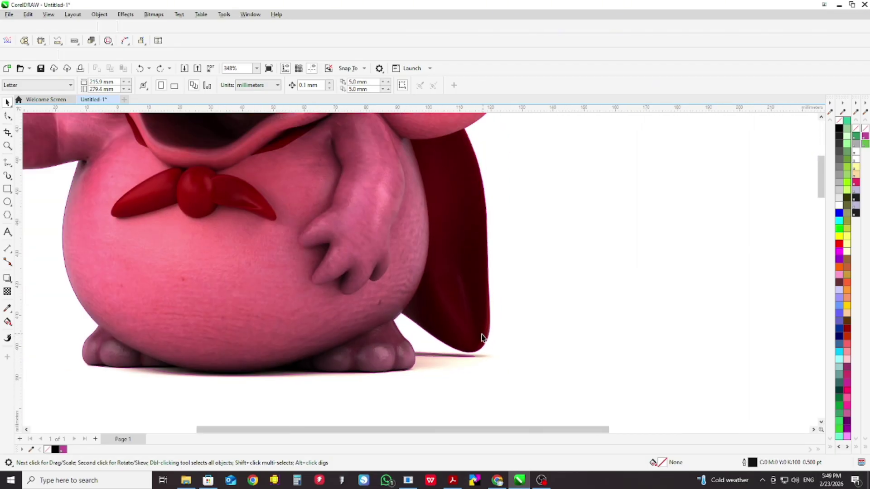
scroll(482, 337, down, 2)
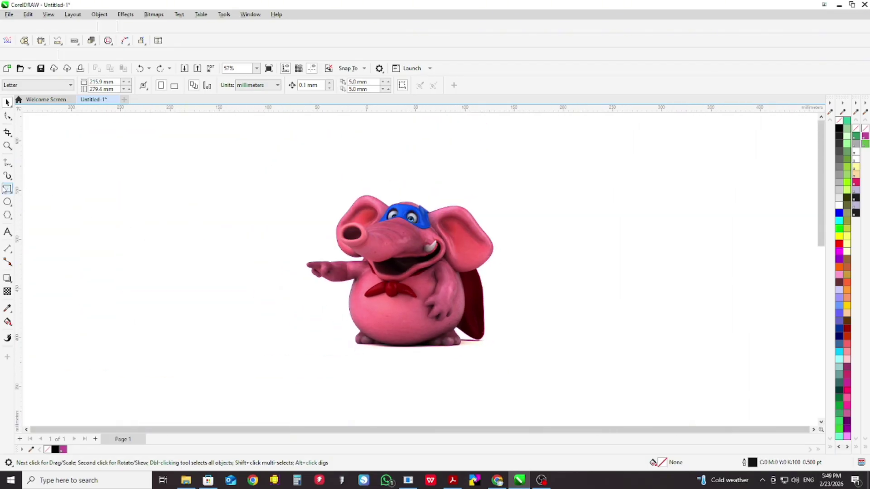
- Draw a rectangle of about 220 × 183 mm around the elephant and give it a CutContour2 spot color outline
key(F6)
mouse_move(277, 174)
mouse_down()
mouse_move(486, 330)
mouse_move(510, 363)
mouse_up()
drag(278, 268, 292, 268)
drag(401, 174, 405, 181)
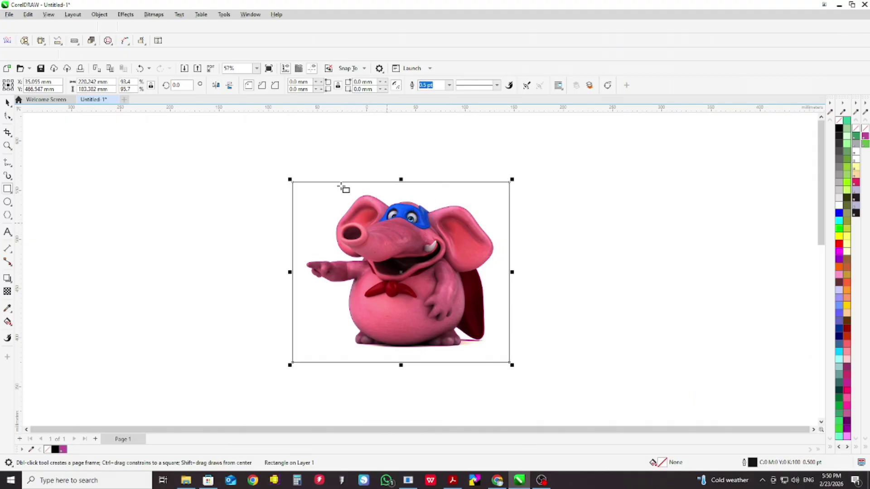
right_click(865, 144)
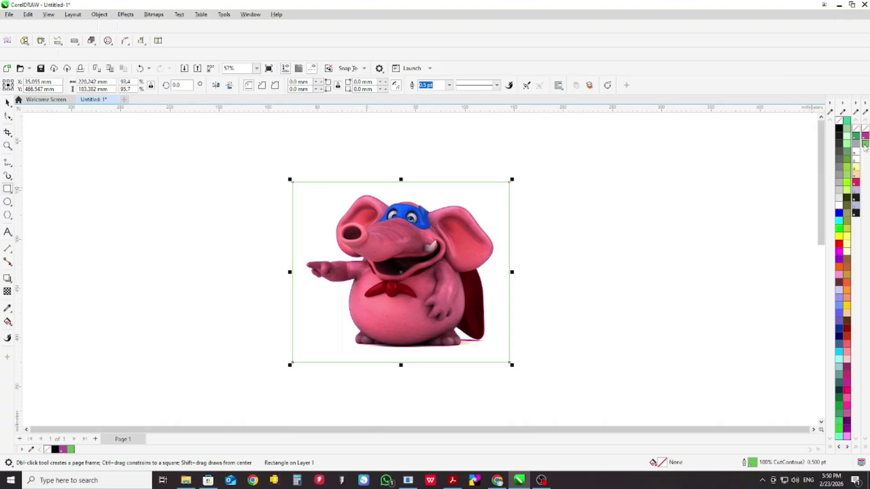
click(7, 102)
click(101, 159)
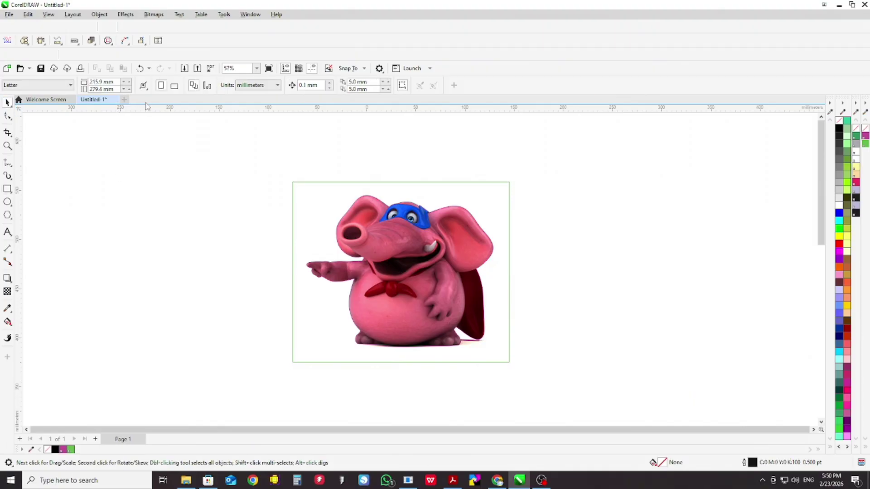
- Autofit the page to the artwork with a 5 mm margin on all sides
click(143, 85)
click(173, 115)
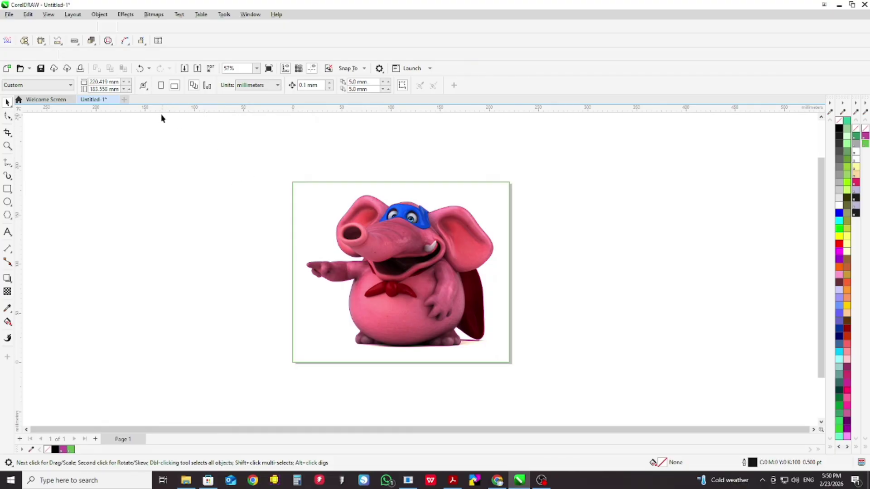
click(143, 85)
click(190, 101)
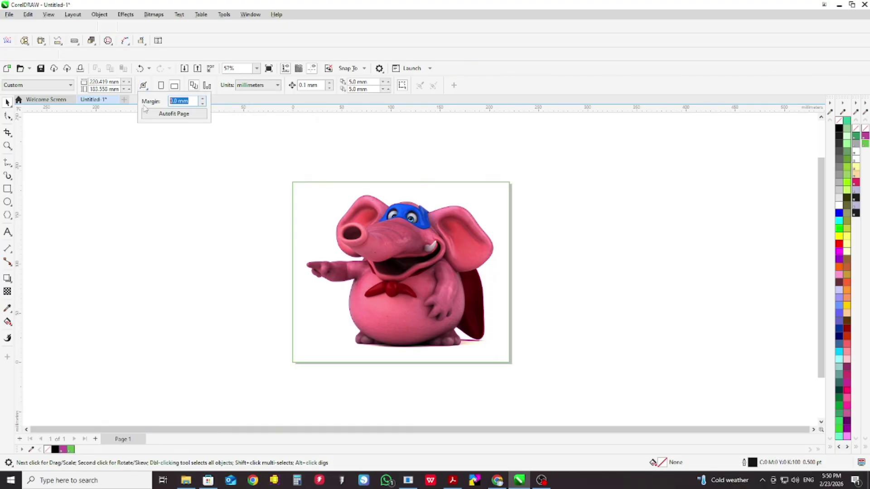
text(5)
click(159, 116)
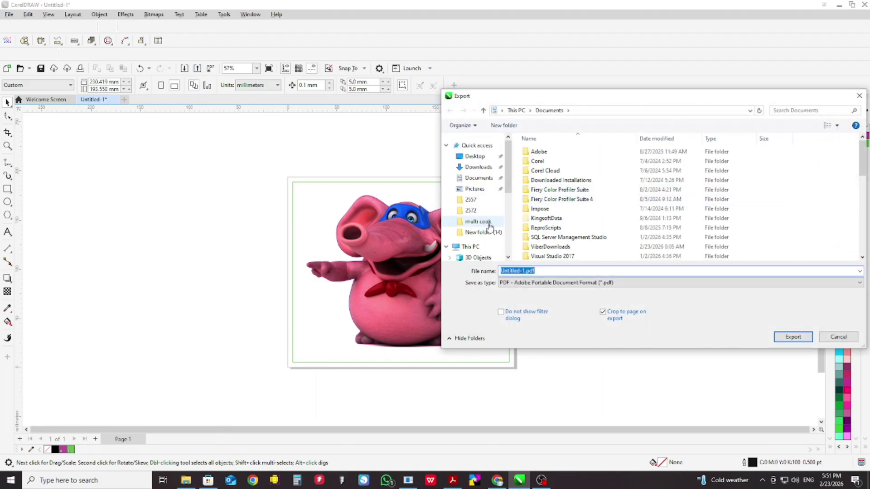
- Export the page as a PDF named test p+c to the Downloads folder, accepting the PDF settings
scroll(482, 240, down, 1)
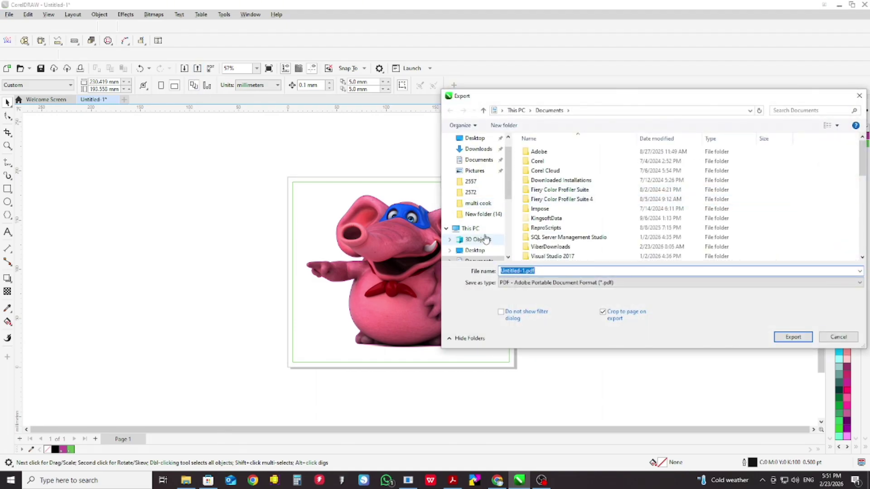
click(478, 151)
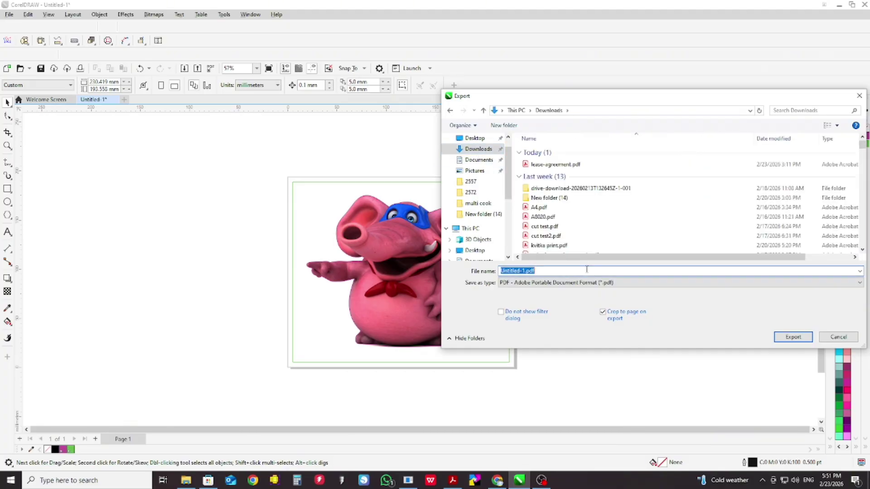
text(t)
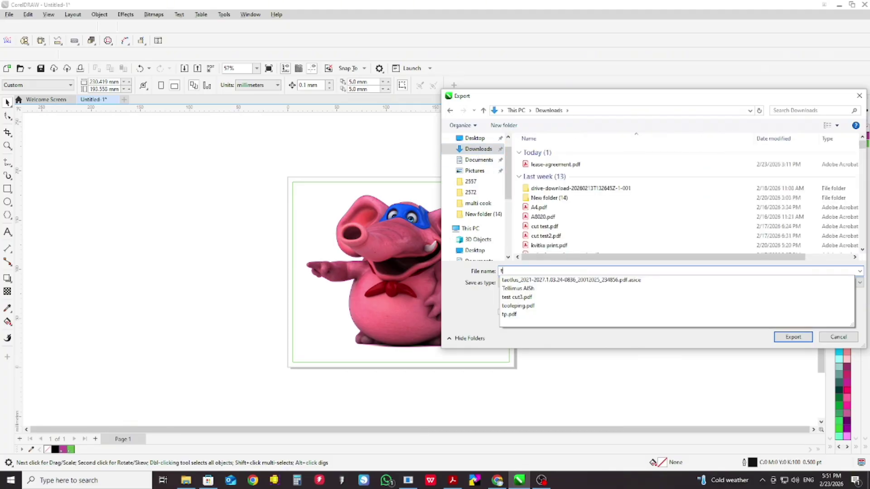
text(est)
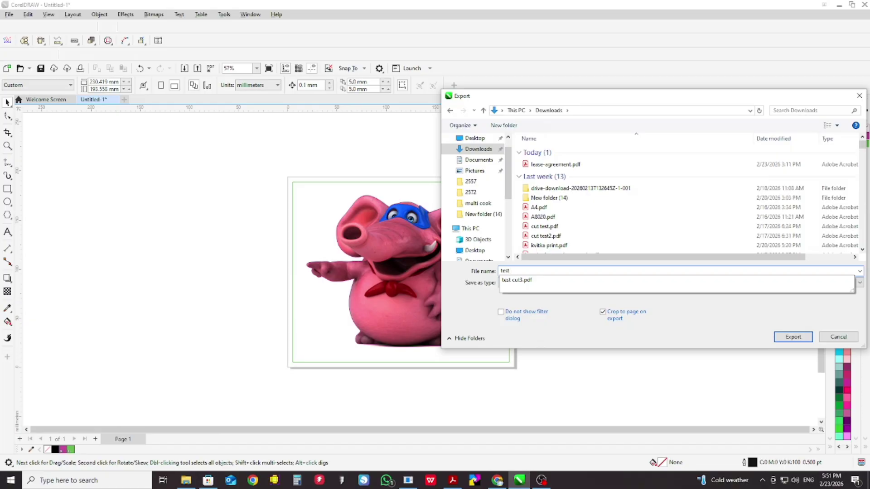
text( p+d)
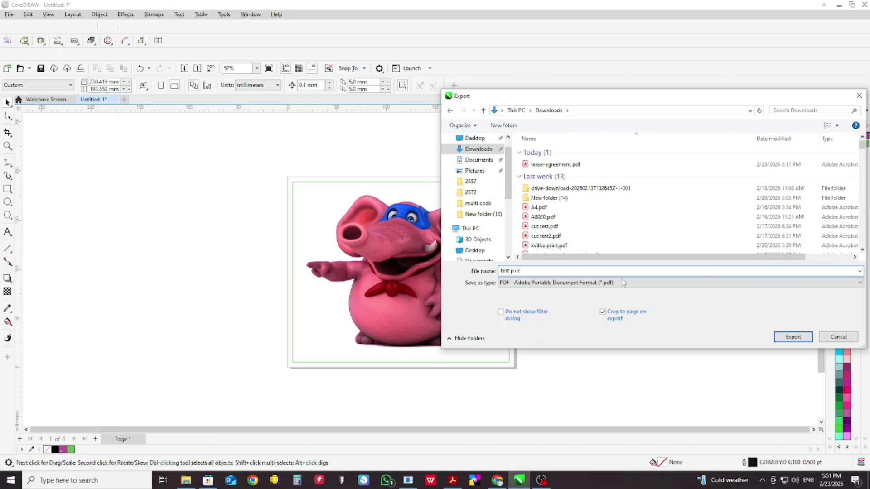
click(792, 337)
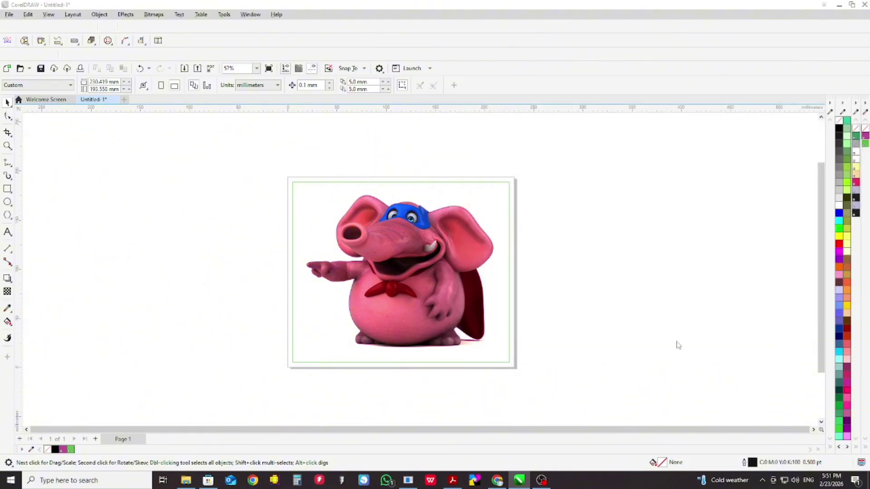
click(524, 330)
- Switch to RasterLink6Plus, return to the job list and browse to the Downloads folder for a file to open
click(409, 480)
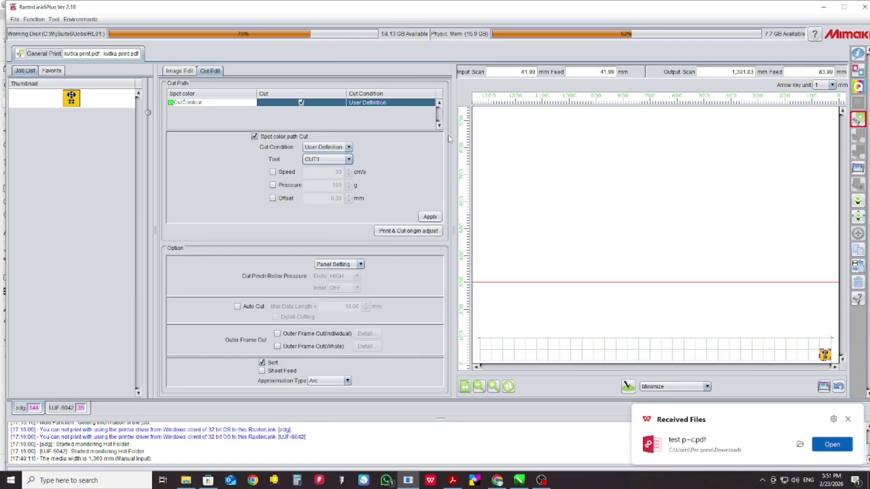
click(857, 54)
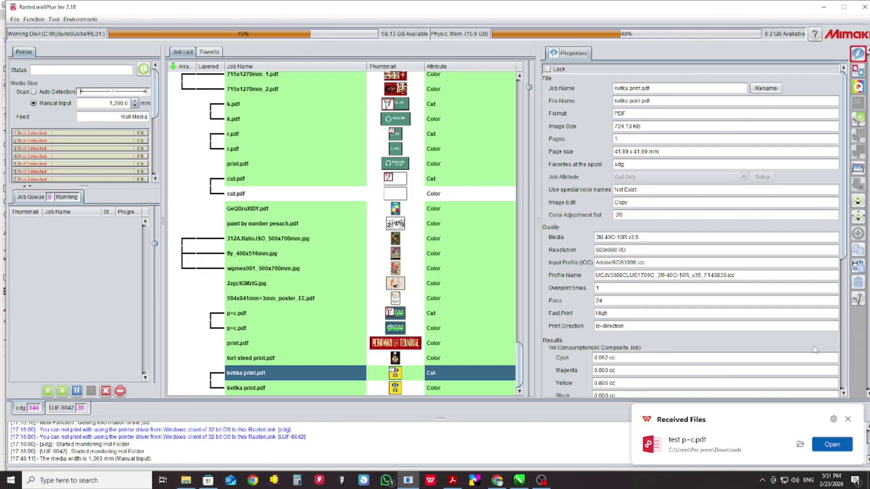
click(14, 19)
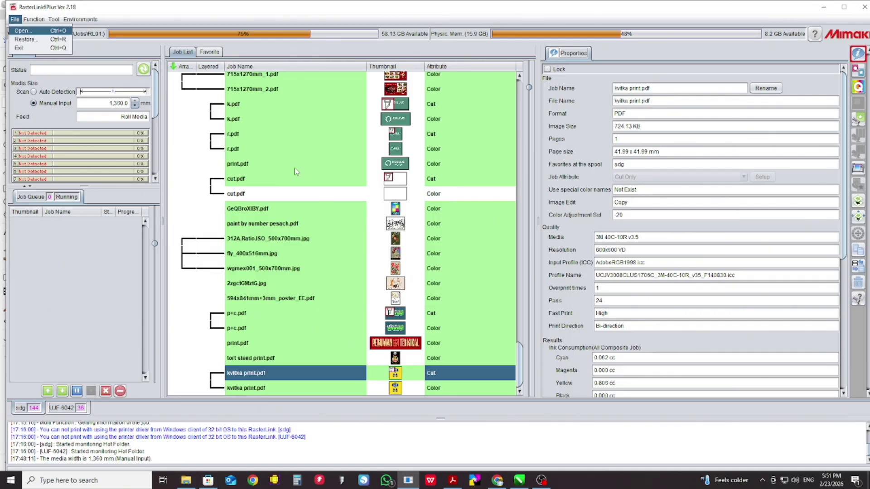
key(Return)
click(461, 167)
click(461, 167)
click(440, 166)
scroll(410, 201, up, 2)
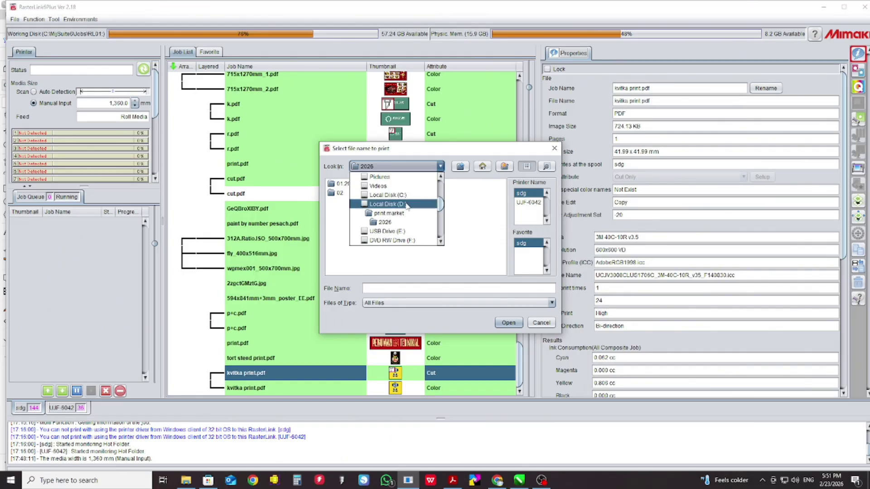
scroll(408, 204, up, 3)
click(398, 232)
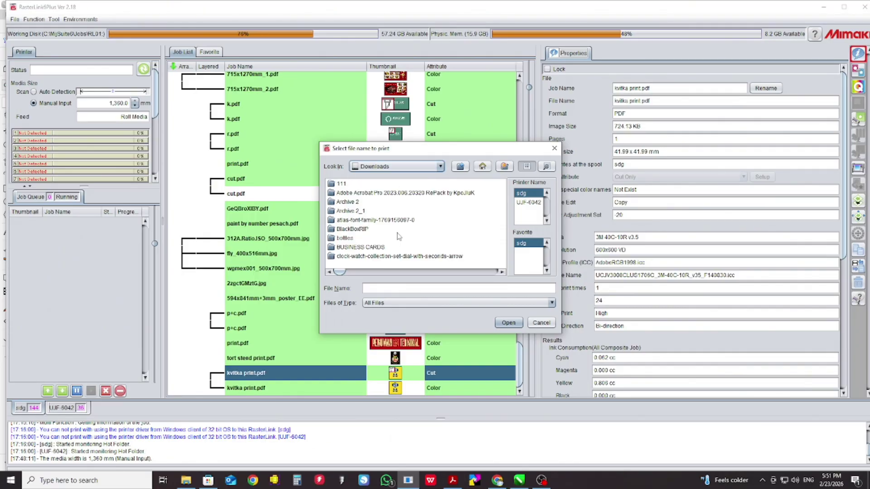
- Find test p+c.pdf among the Downloads files and load it as a job for the sdg printer
click(500, 272)
click(500, 271)
click(500, 271)
click(501, 272)
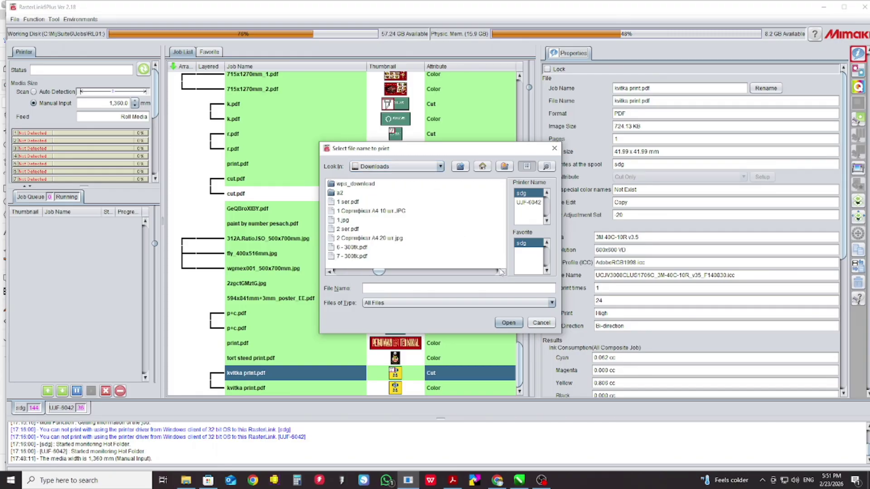
click(501, 272)
click(501, 272)
click(501, 273)
click(500, 273)
click(501, 272)
click(501, 272)
click(501, 273)
click(501, 272)
click(501, 272)
click(501, 272)
click(501, 272)
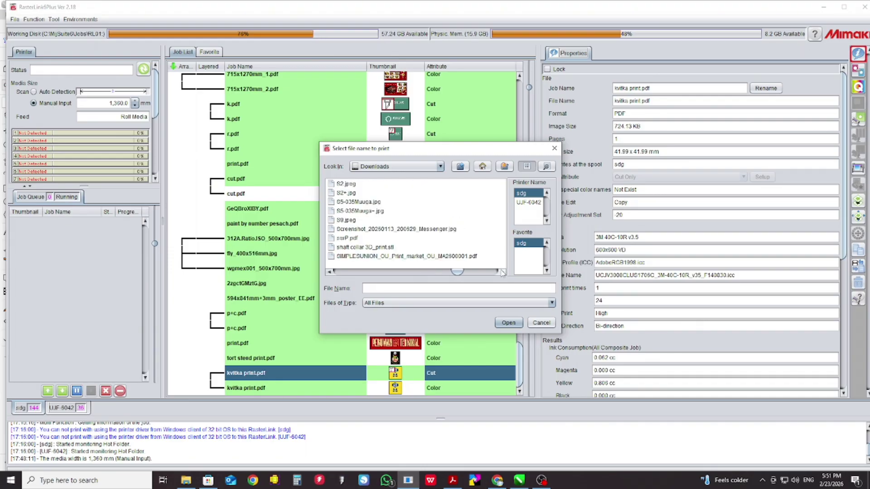
click(501, 273)
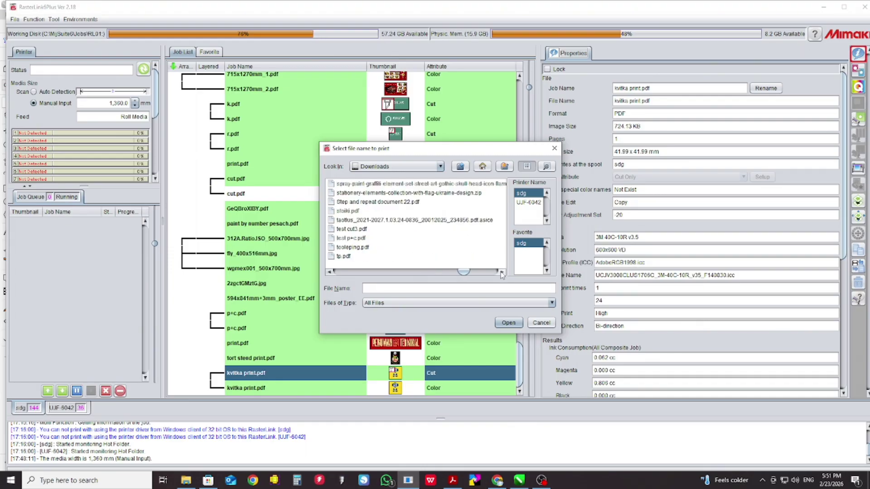
click(501, 272)
click(331, 272)
click(358, 238)
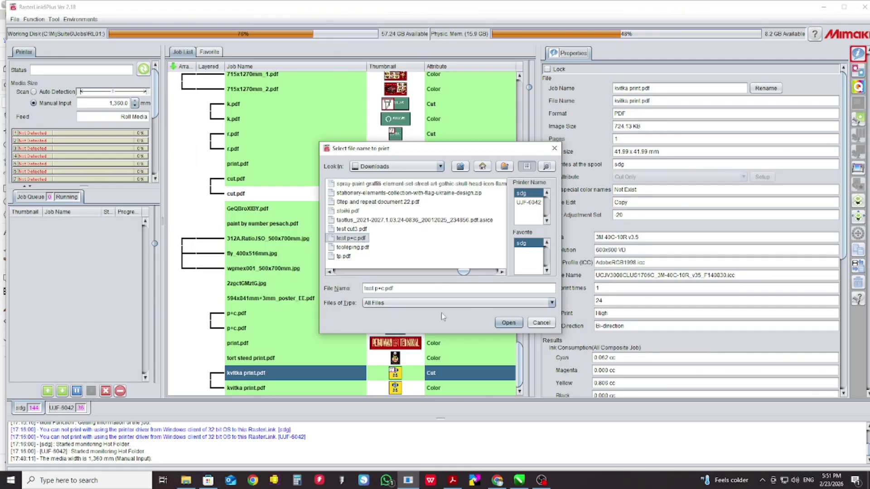
click(507, 323)
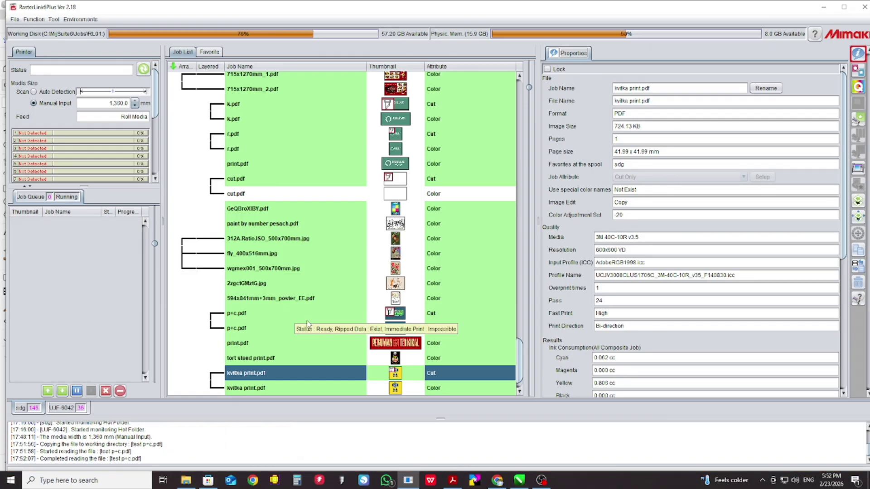
- Select the Cut entry of the test p+c.pdf job and open the manual media width value for editing
scroll(306, 320, down, 1)
click(277, 373)
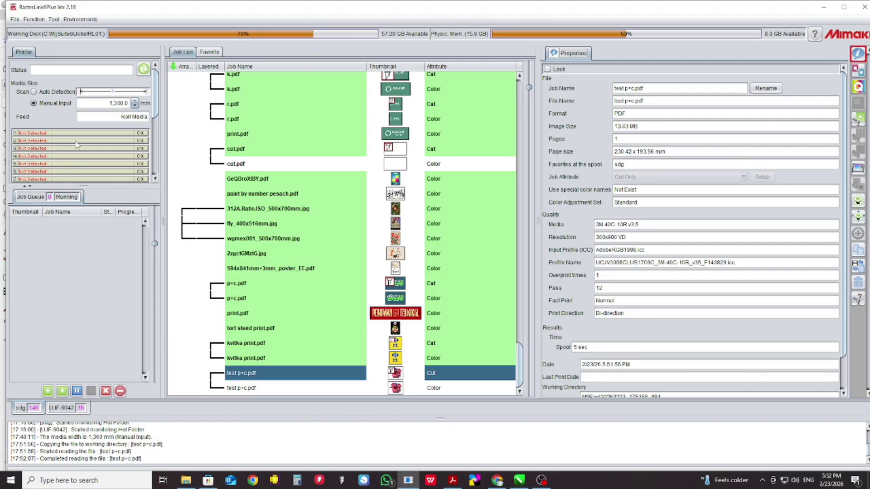
scroll(72, 152, down, 3)
scroll(73, 155, up, 3)
double_click(105, 104)
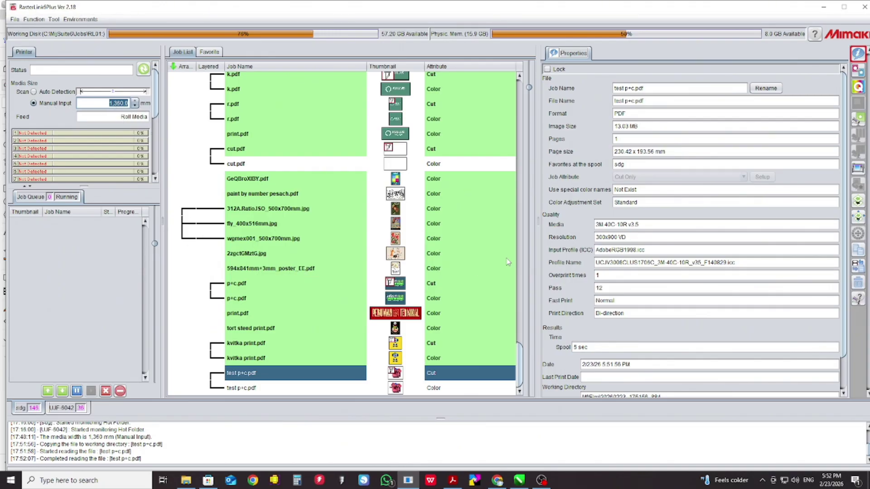
- Compare the Cut and Color entries of the test p+c.pdf job and examine the Cut entry's properties
click(398, 389)
click(385, 379)
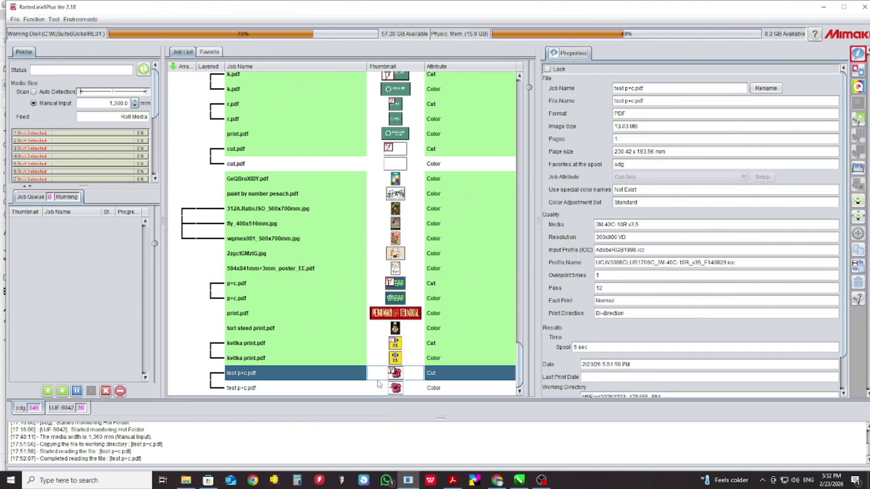
click(375, 392)
click(369, 378)
click(350, 383)
click(351, 378)
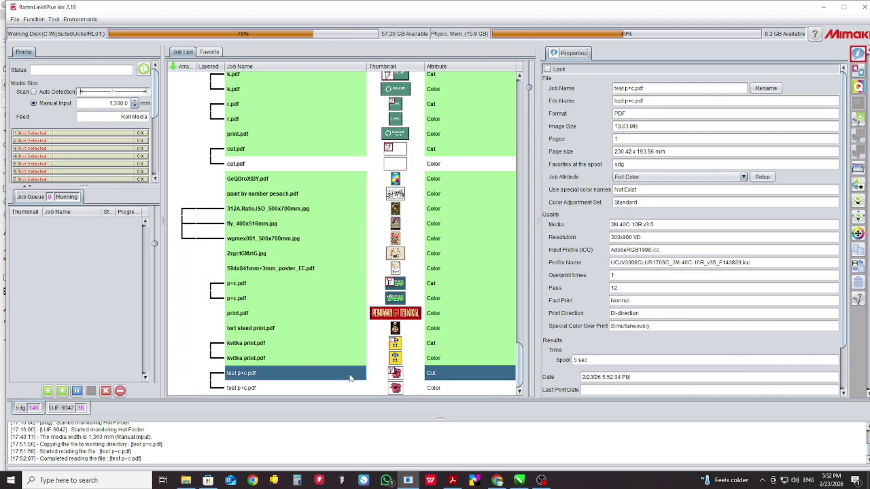
click(445, 392)
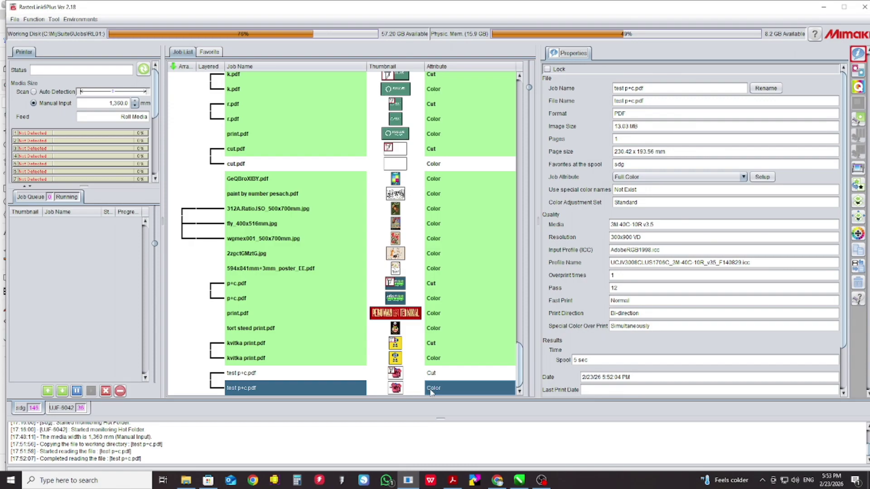
click(436, 377)
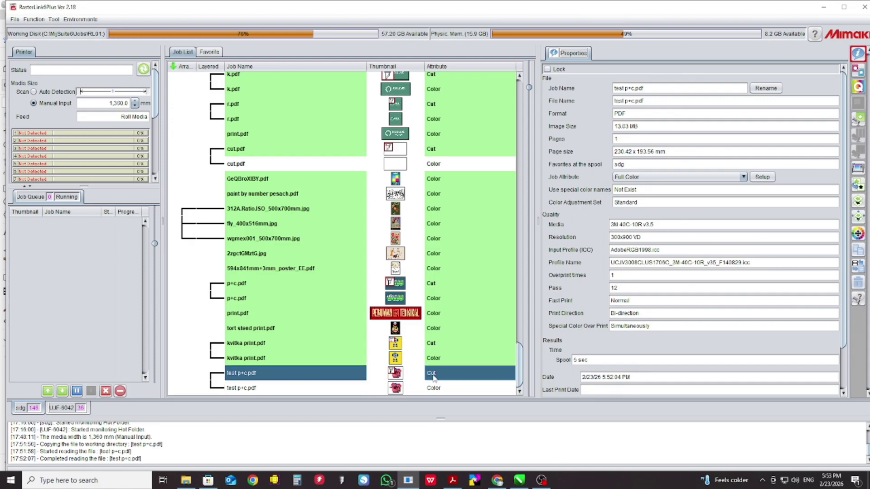
click(441, 390)
click(444, 378)
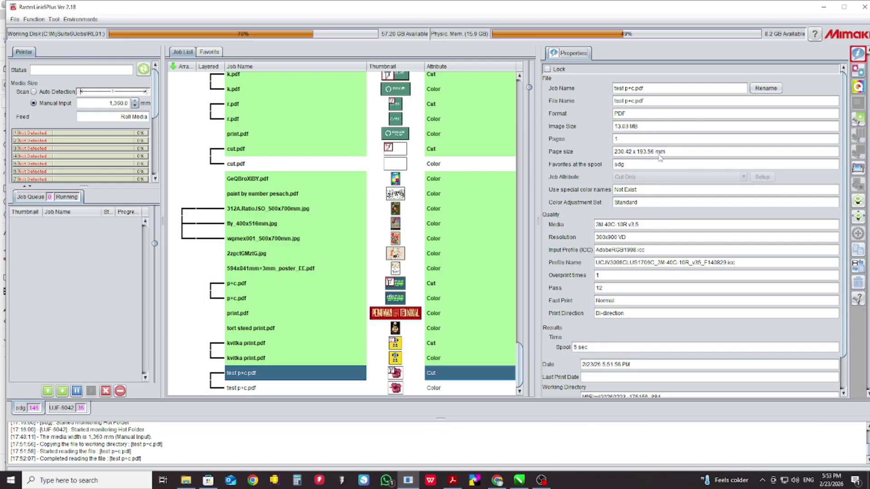
scroll(672, 236, down, 3)
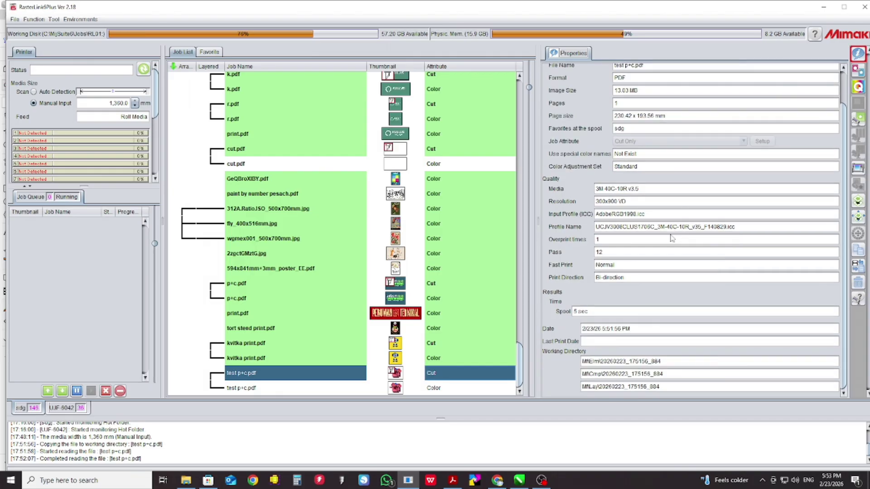
scroll(671, 238, up, 3)
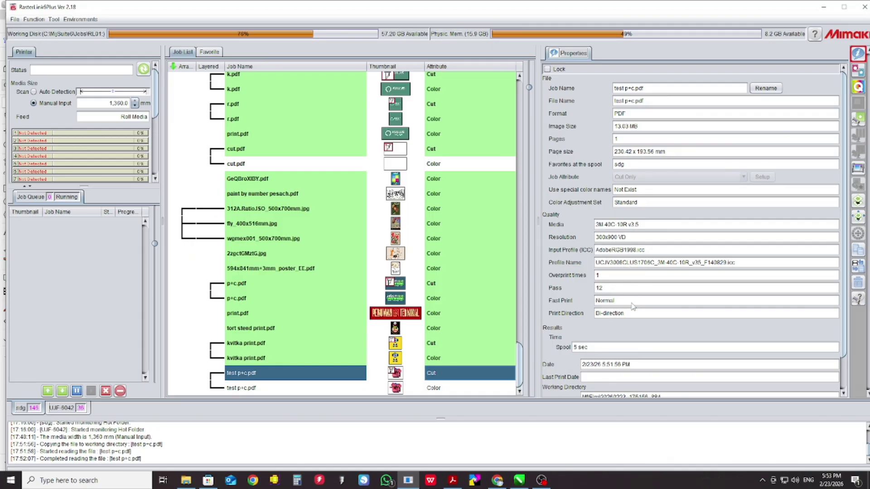
- Open the arrangement settings and select the range of jobs from the p+c.pdf Cut entry through the test p+c.pdf Color entry
click(857, 71)
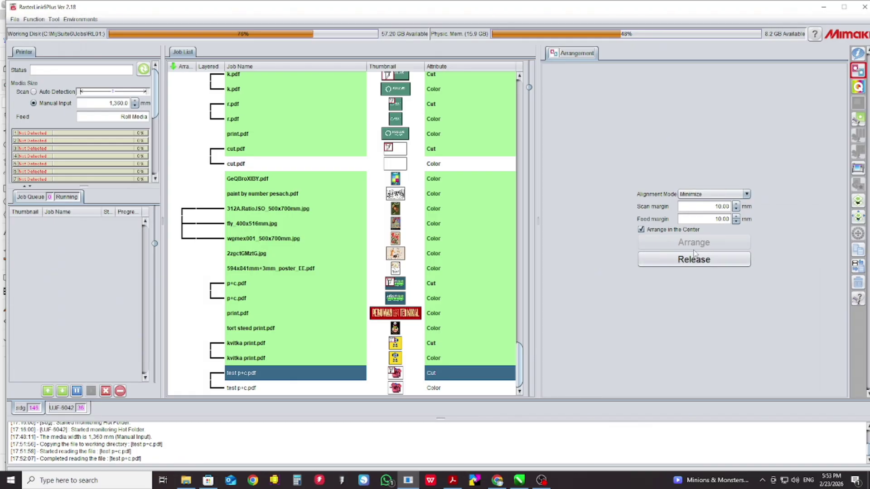
click(346, 286)
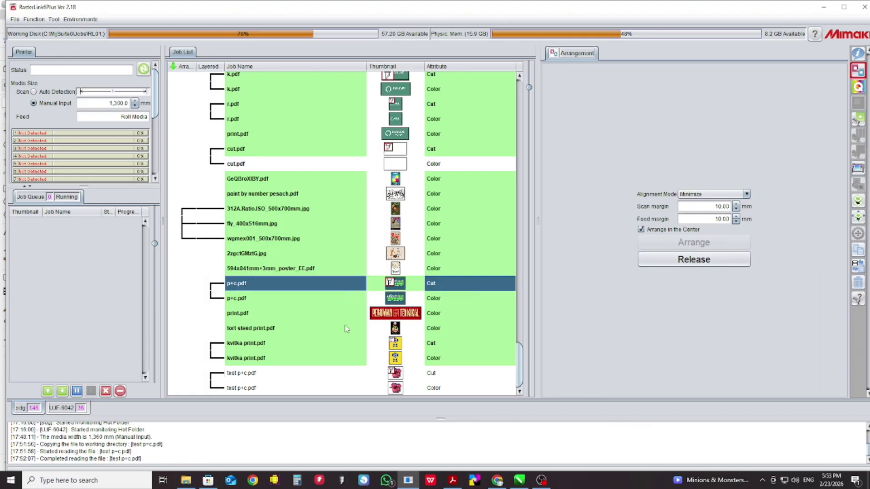
shift+click(354, 391)
double_click(354, 390)
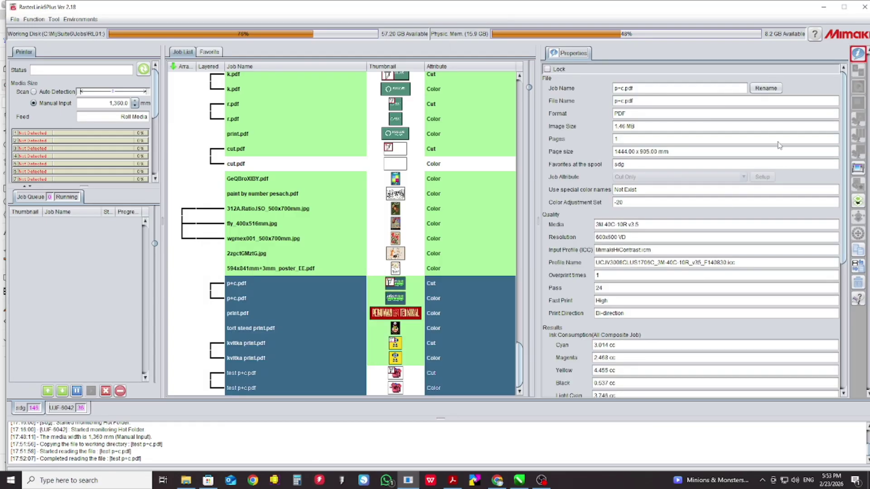
- Select only the Cut entry of test p+c.pdf and review the alignment modes in its arrangement settings, keeping Minimize
click(425, 372)
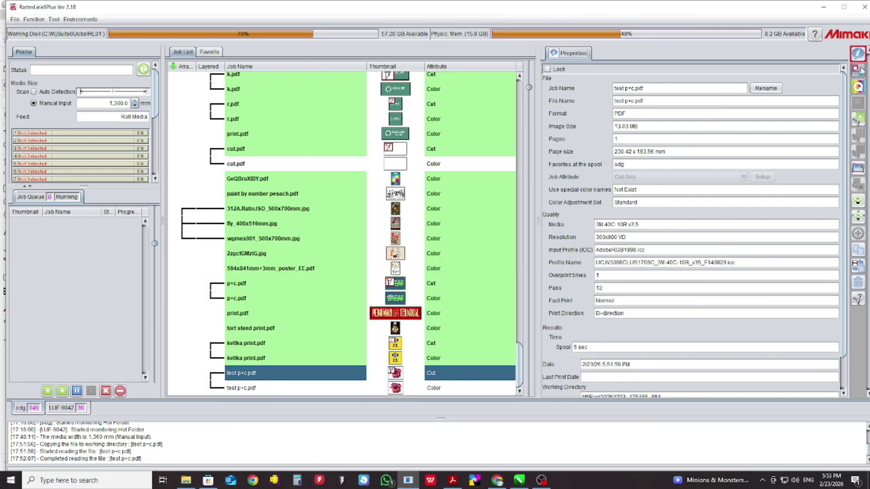
click(858, 70)
click(747, 195)
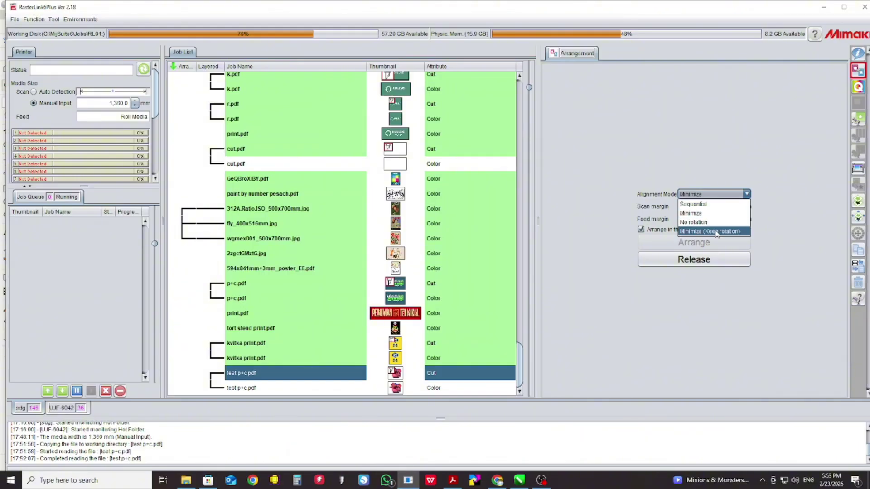
click(725, 197)
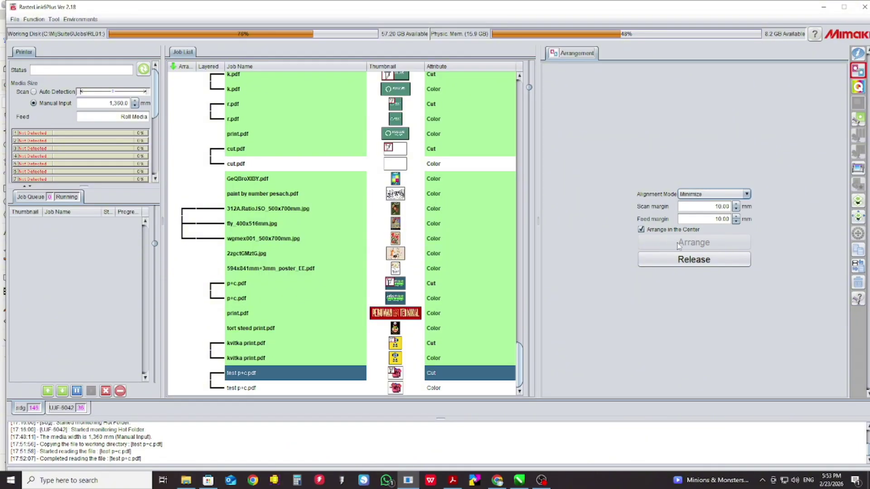
- Open the print quality settings of test p+c.pdf and review the media, resolution, version and type options
click(858, 88)
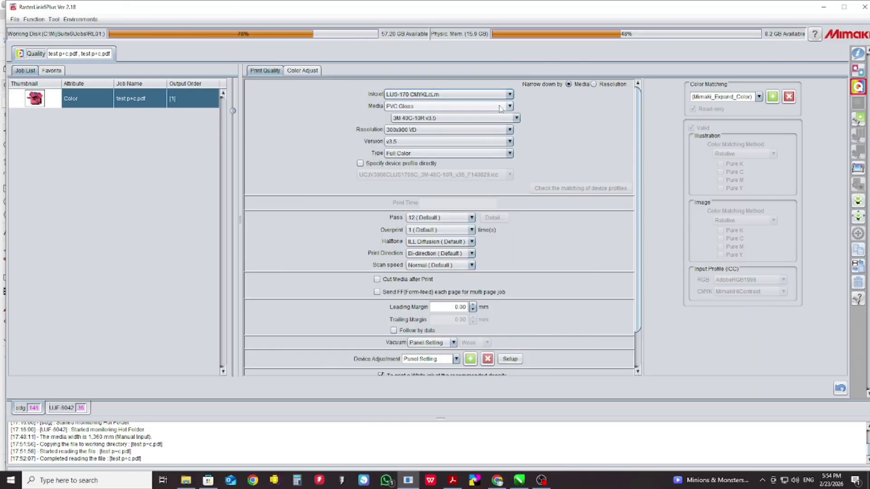
click(481, 107)
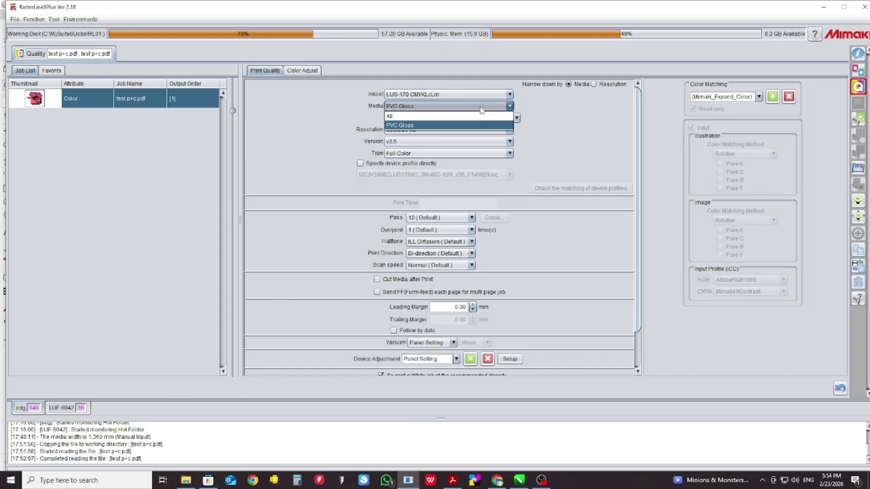
click(481, 109)
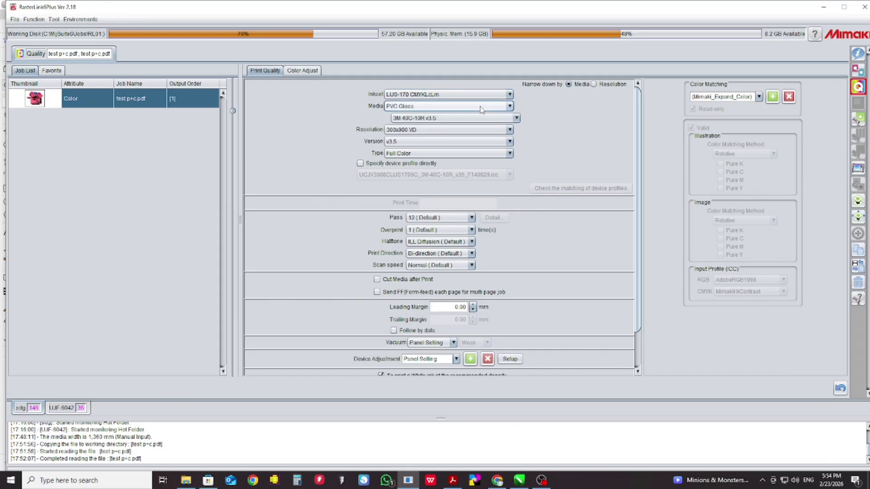
click(439, 118)
click(440, 121)
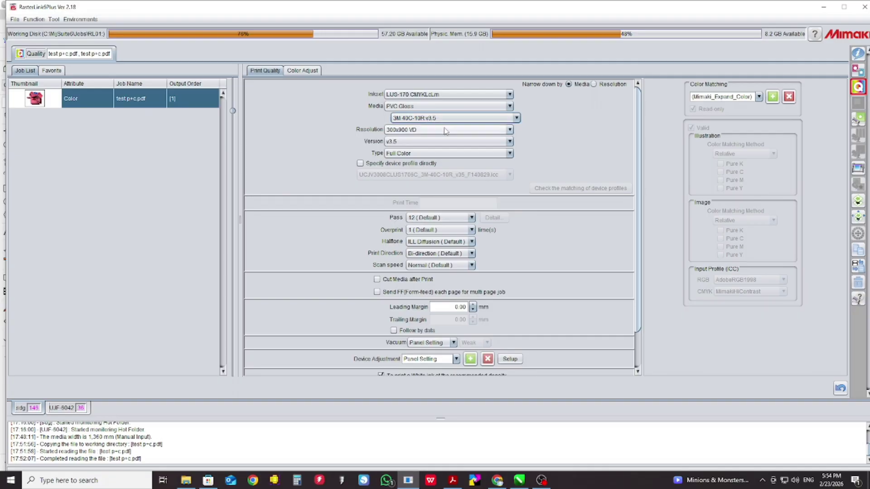
click(439, 131)
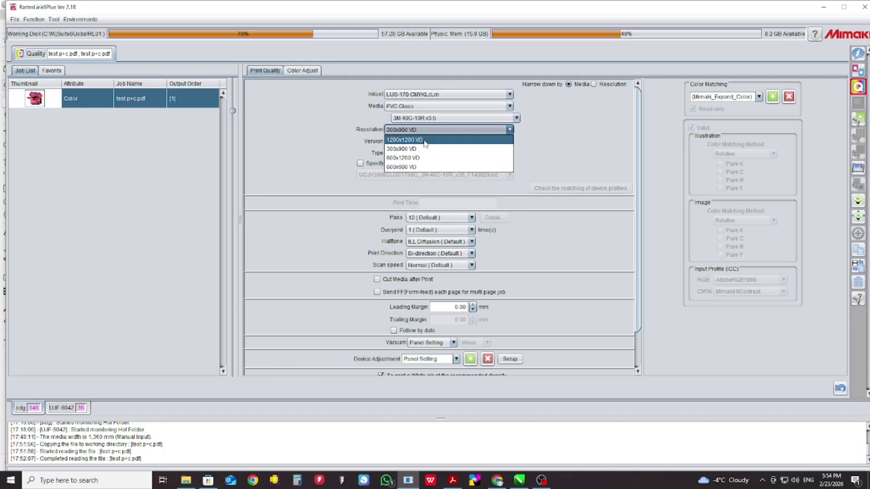
click(547, 144)
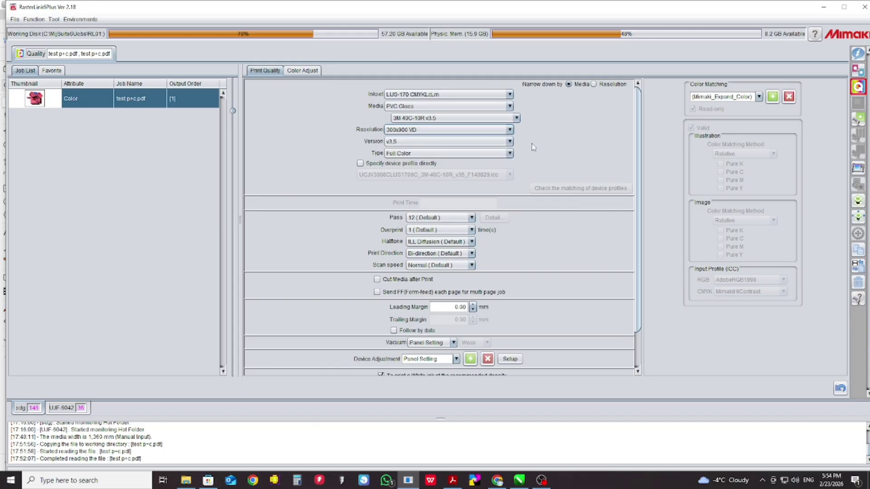
click(510, 142)
click(548, 149)
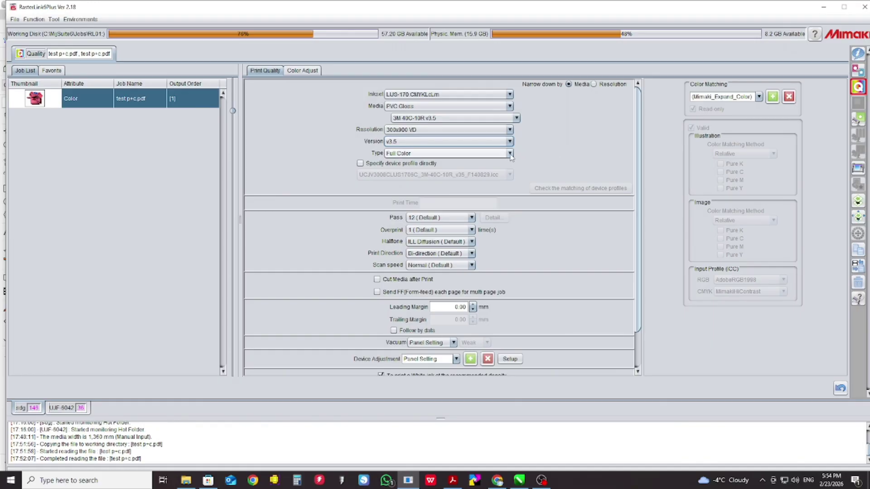
click(509, 154)
click(535, 161)
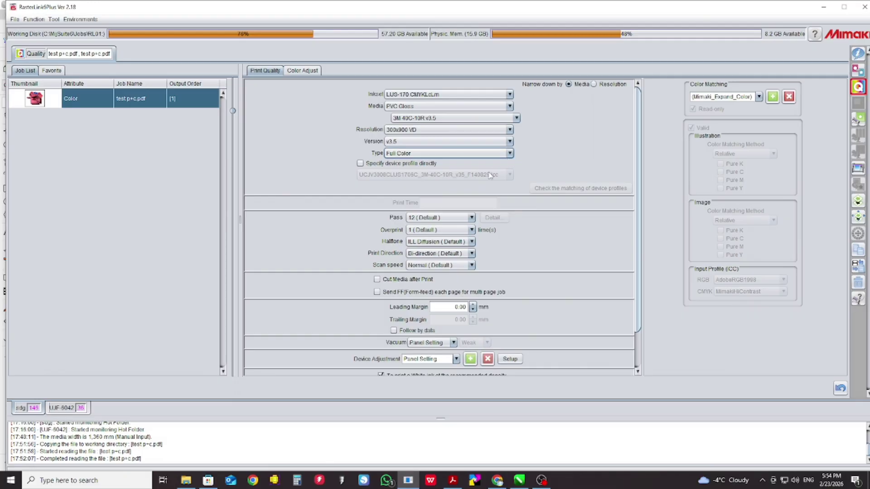
- Set the test p+c.pdf print resolution to 600x600 VD with 24 passes
click(466, 132)
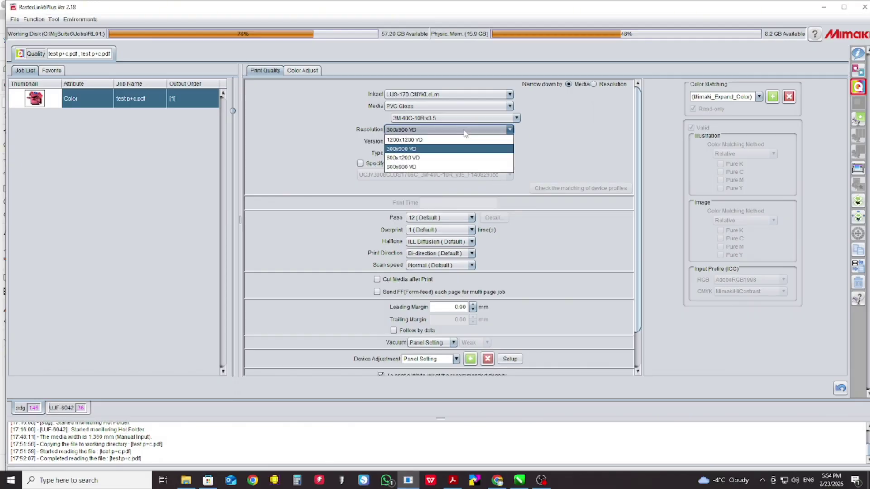
click(452, 167)
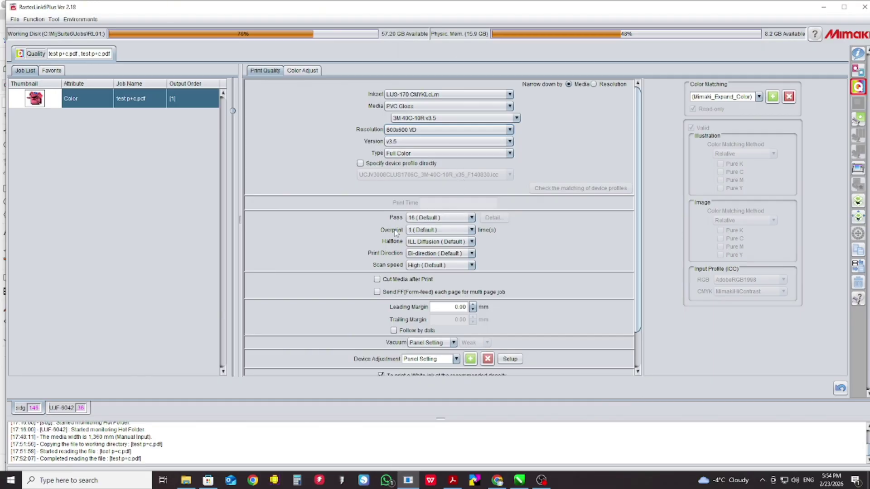
click(426, 218)
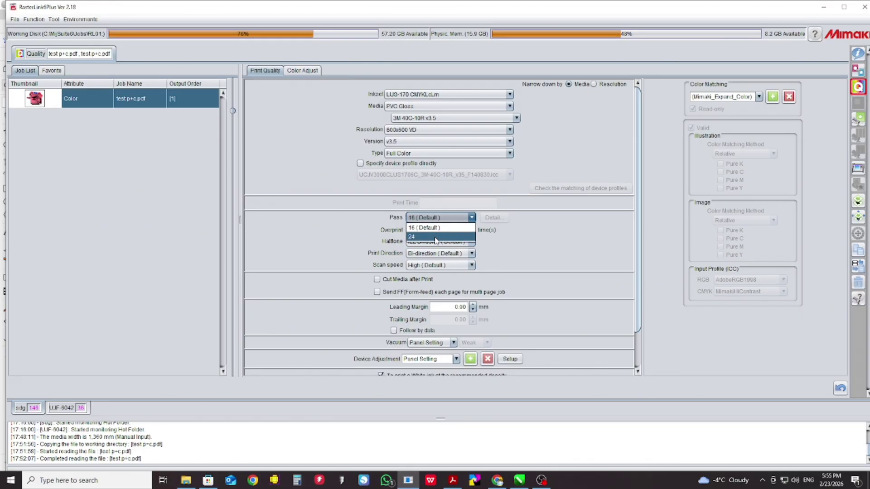
click(434, 237)
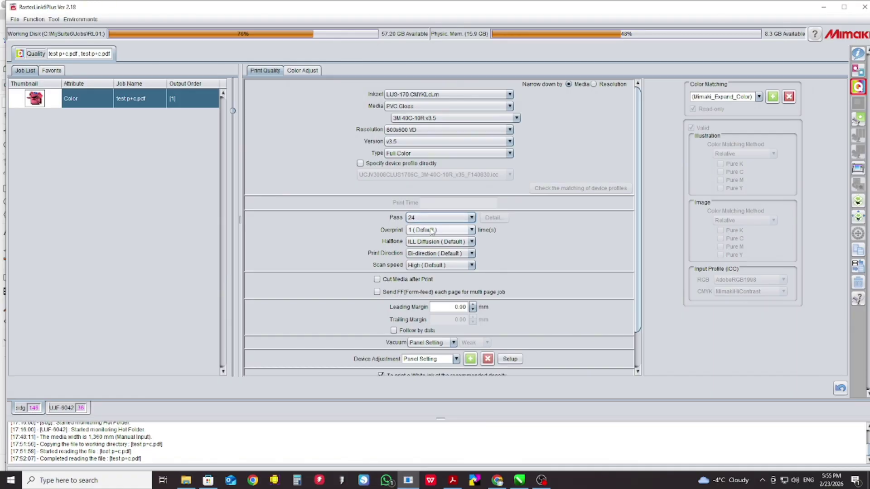
- Review the overprint, halftone, print direction and scan speed options, keeping the defaults 1, ILL Diffusion, Bi-direction and High
click(431, 230)
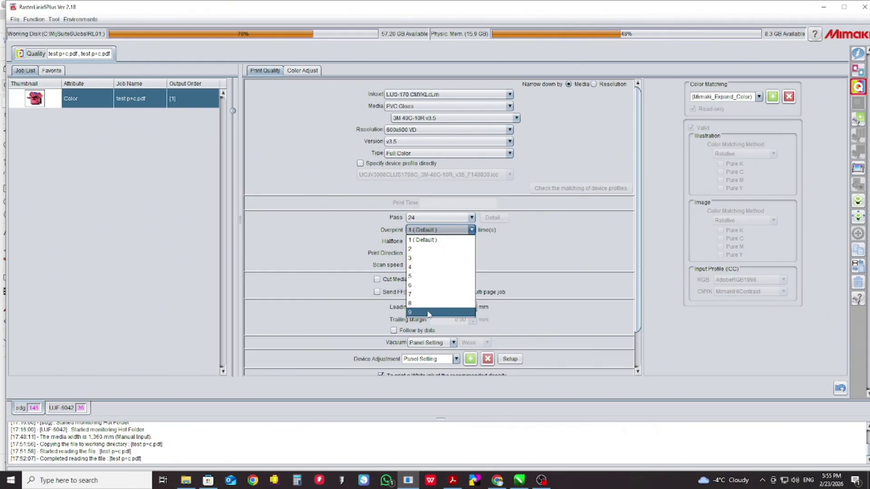
click(442, 241)
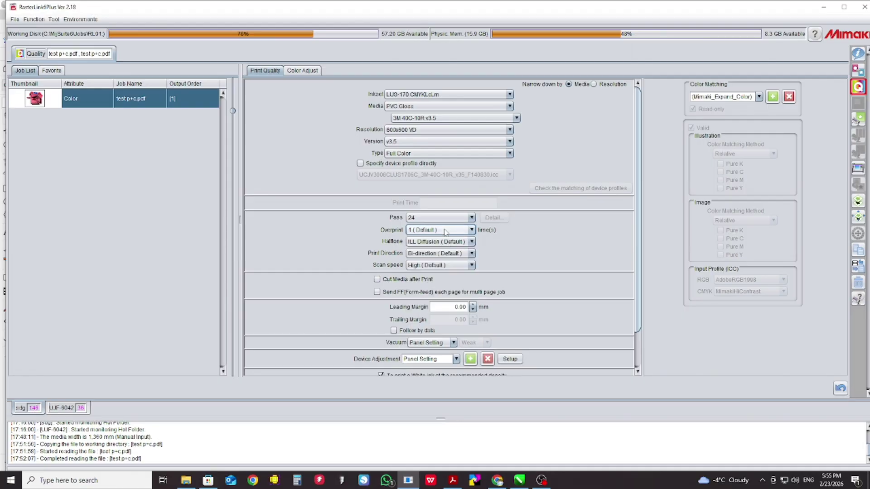
click(471, 242)
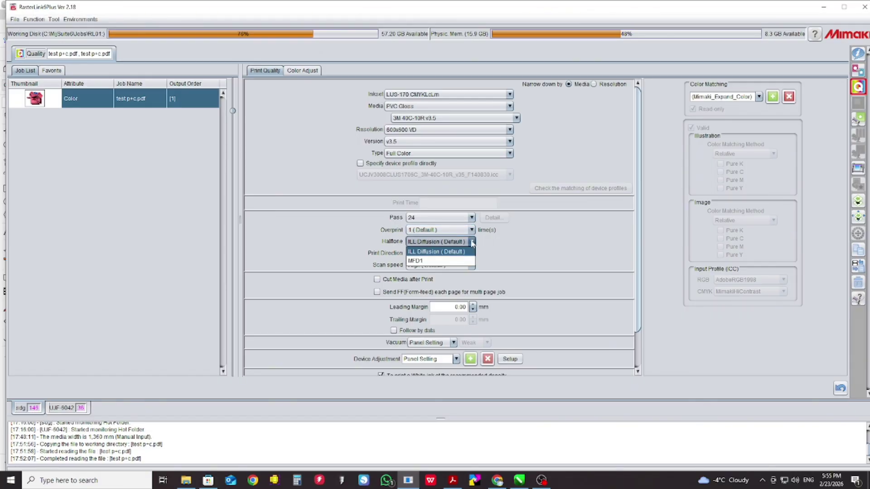
click(472, 242)
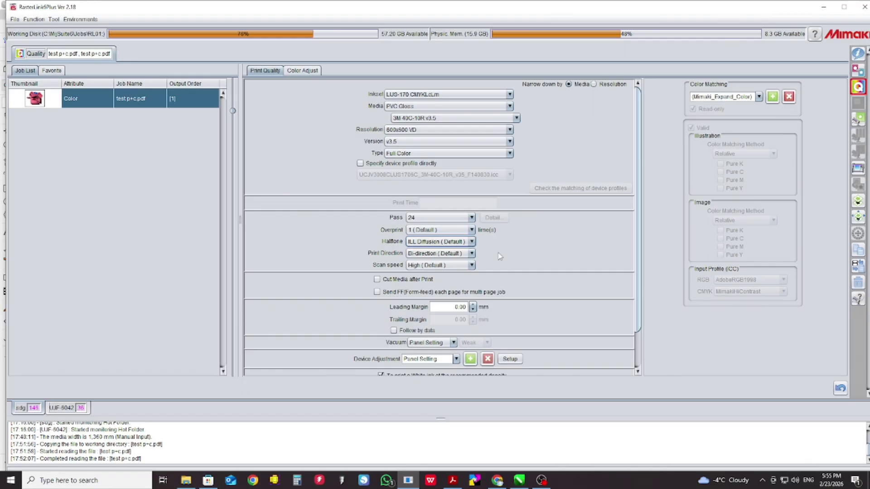
click(472, 253)
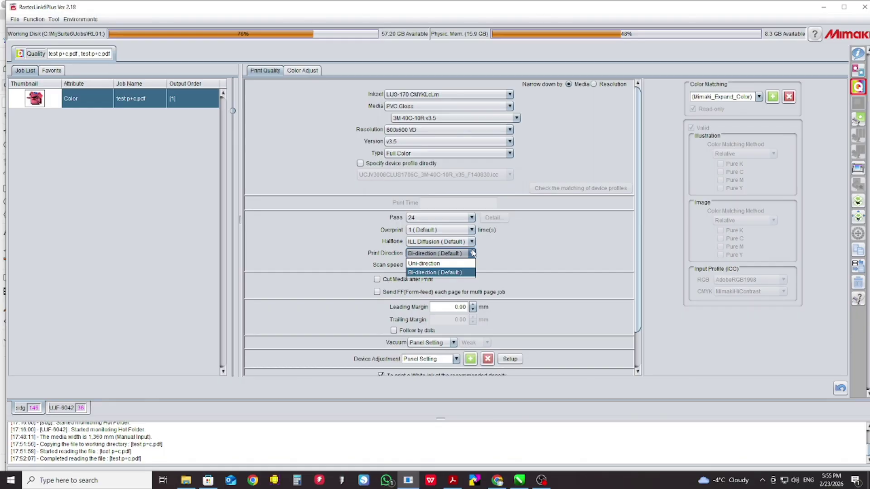
click(472, 252)
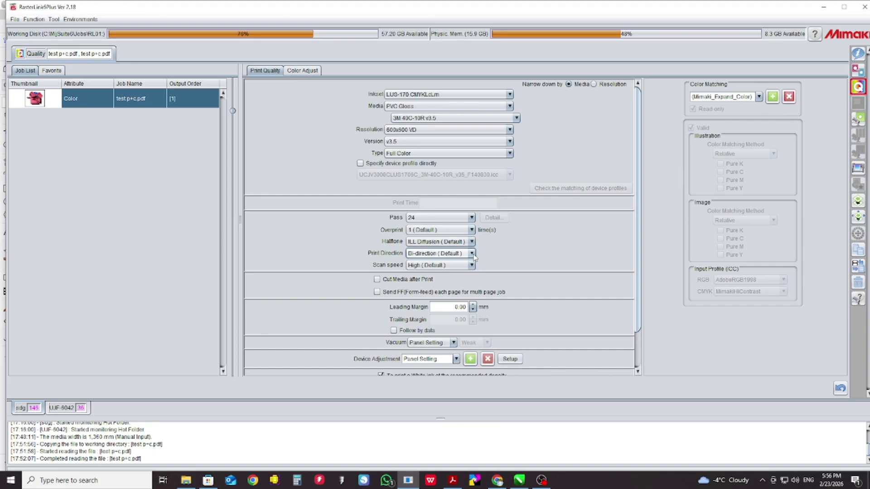
click(472, 253)
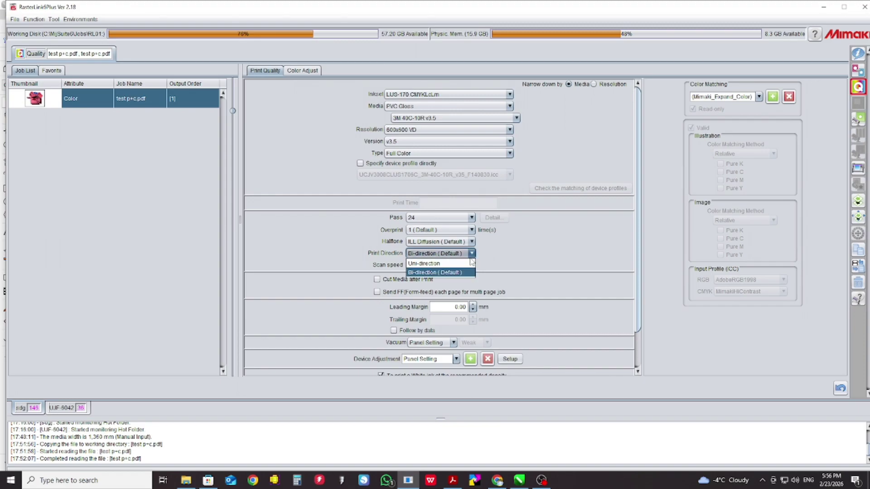
click(496, 259)
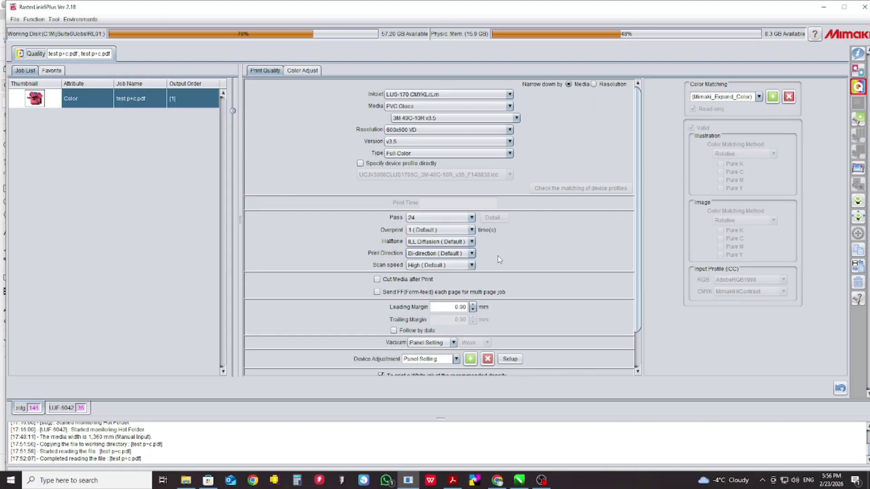
click(472, 266)
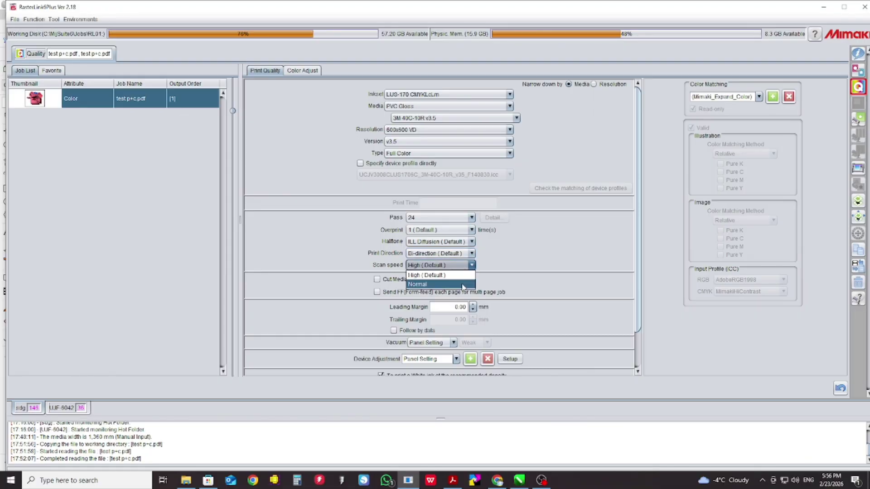
click(469, 277)
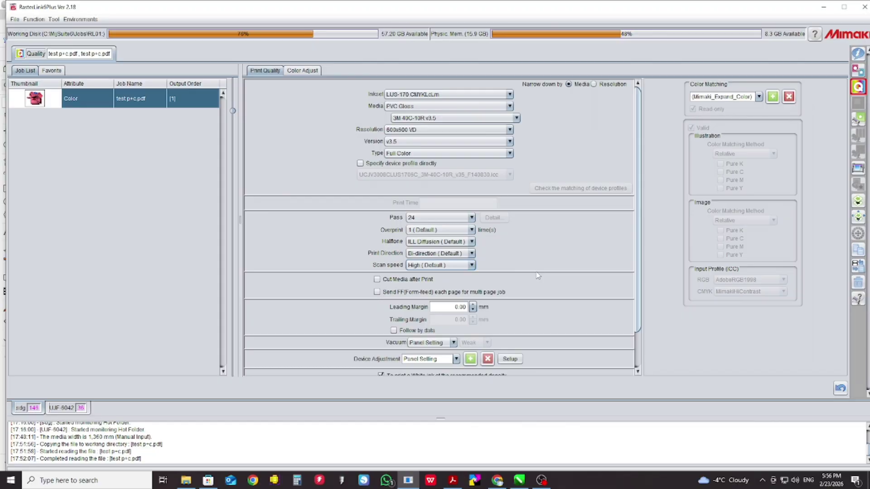
- Review the remaining print quality options and the available color adjustment sets, keeping Standard
scroll(528, 268, down, 3)
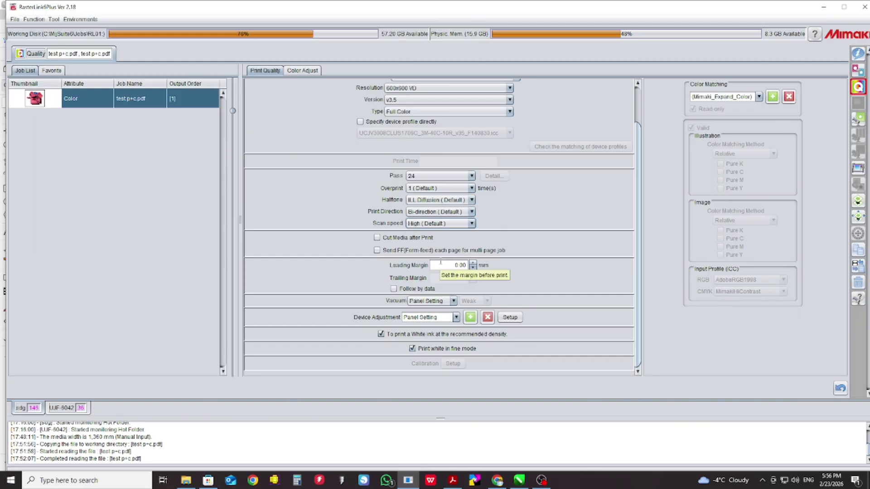
click(302, 71)
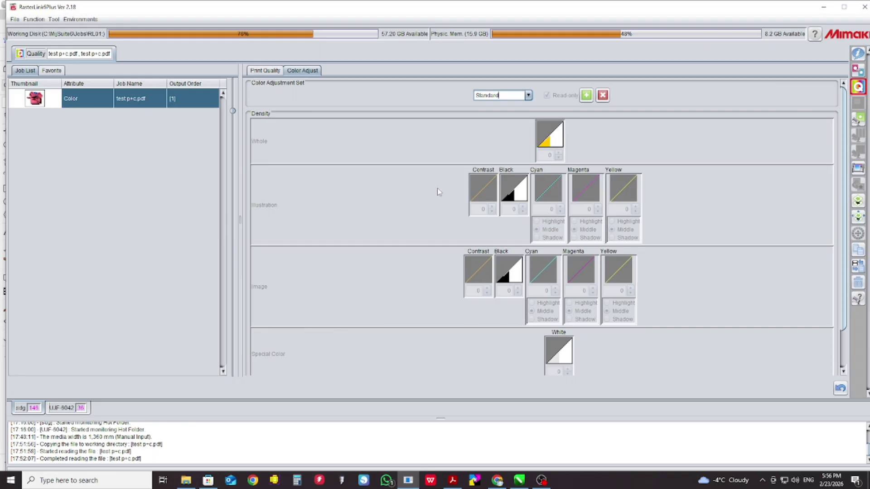
click(528, 96)
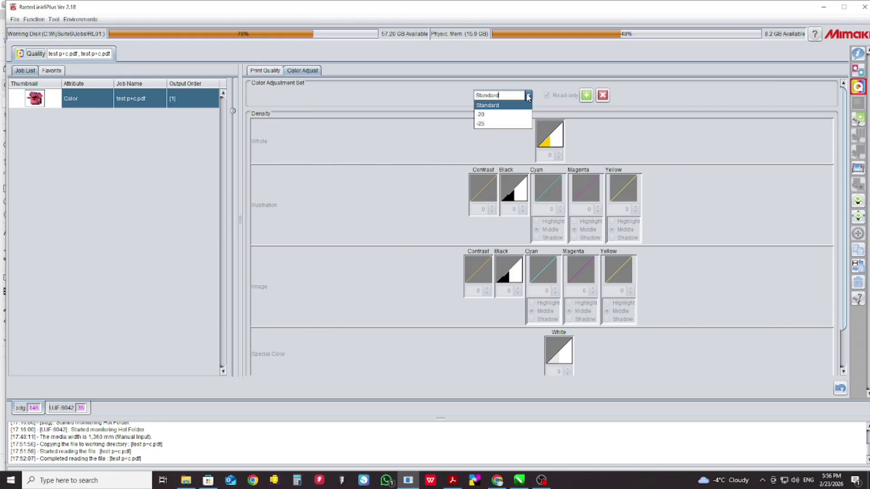
click(528, 96)
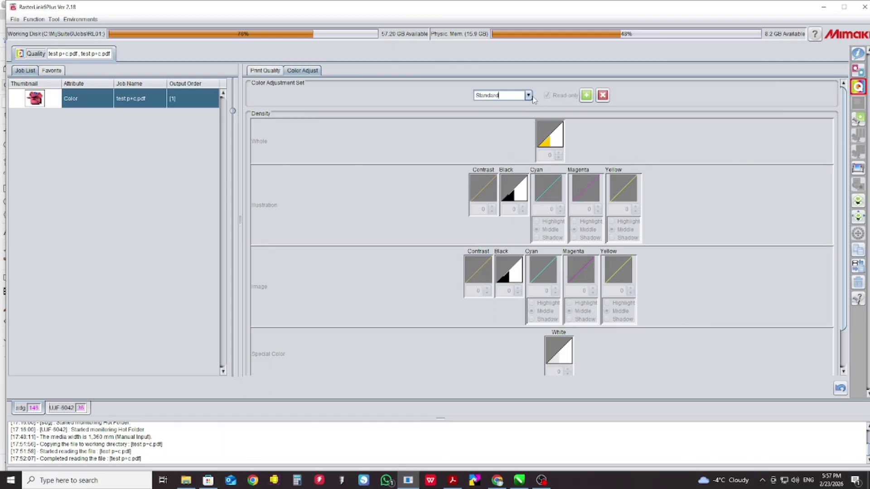
- Create a color adjustment set named Standarddfbvdfvbdf and review its density controls for illustration, image and special color
click(528, 95)
click(590, 126)
text(dfbvdfvbdf)
click(586, 96)
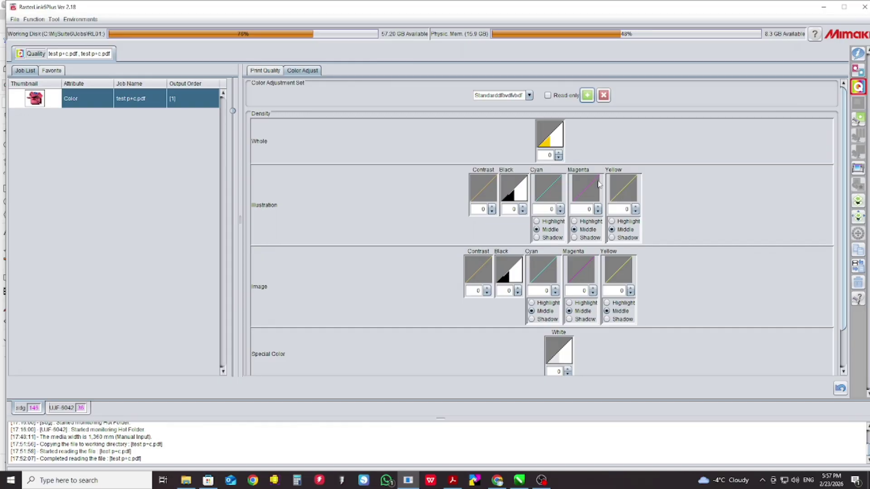
click(548, 155)
scroll(585, 349, down, 2)
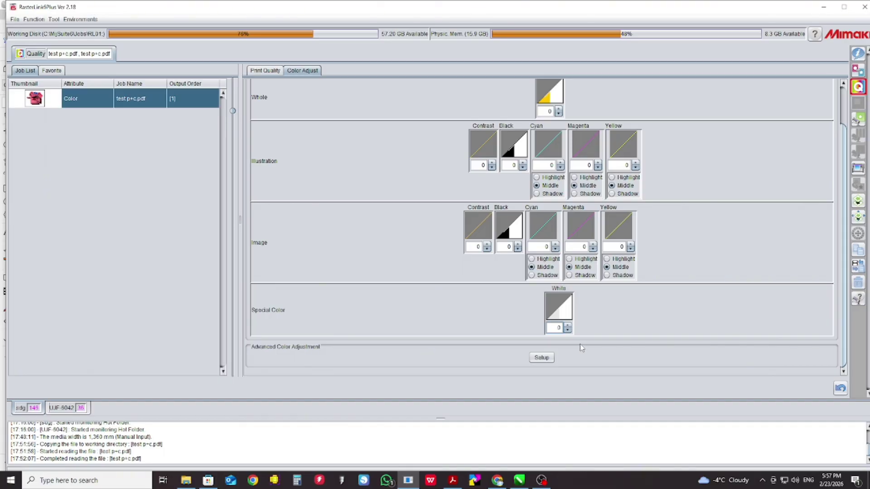
scroll(581, 348, up, 2)
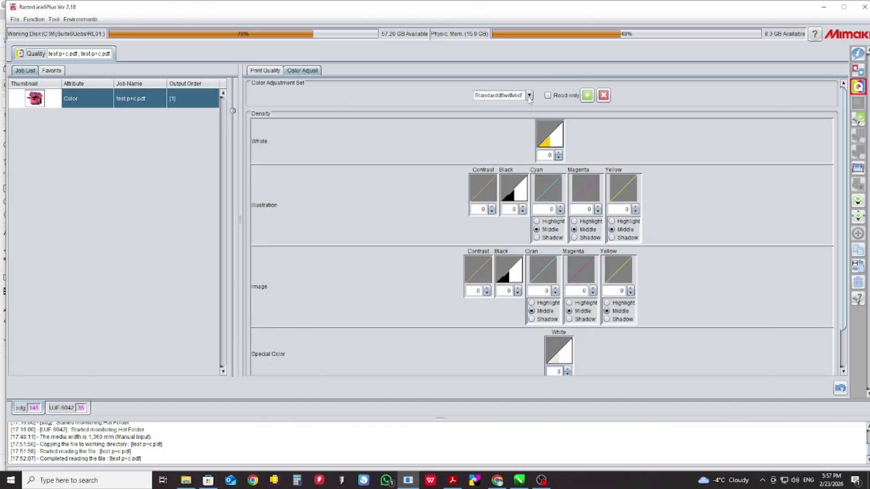
- Delete the color adjustment set Standarddfbvdfvbdf
click(523, 95)
click(528, 96)
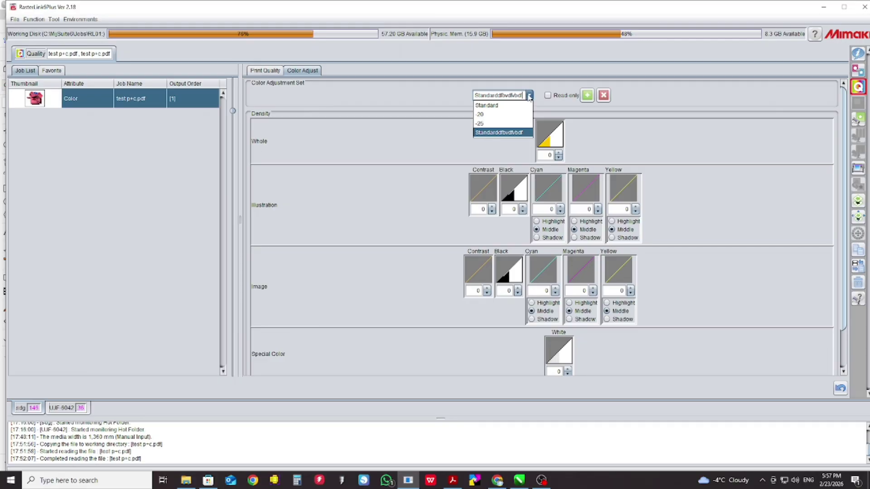
click(603, 95)
click(603, 95)
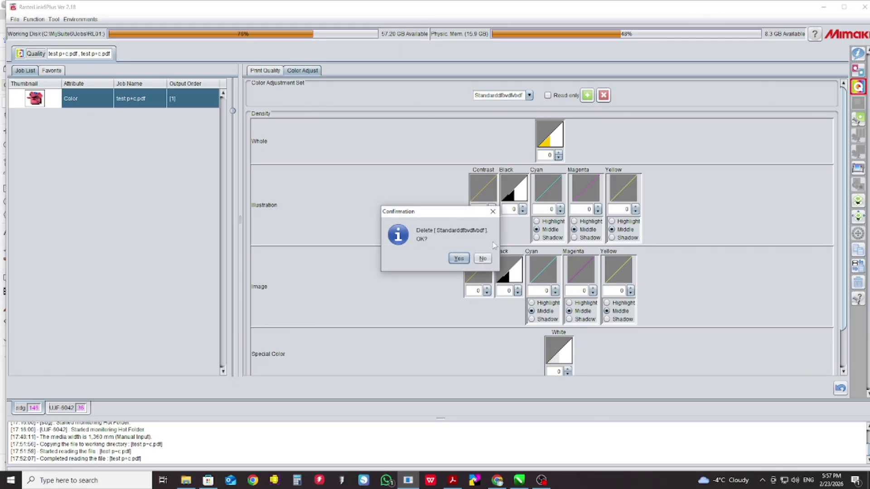
click(459, 258)
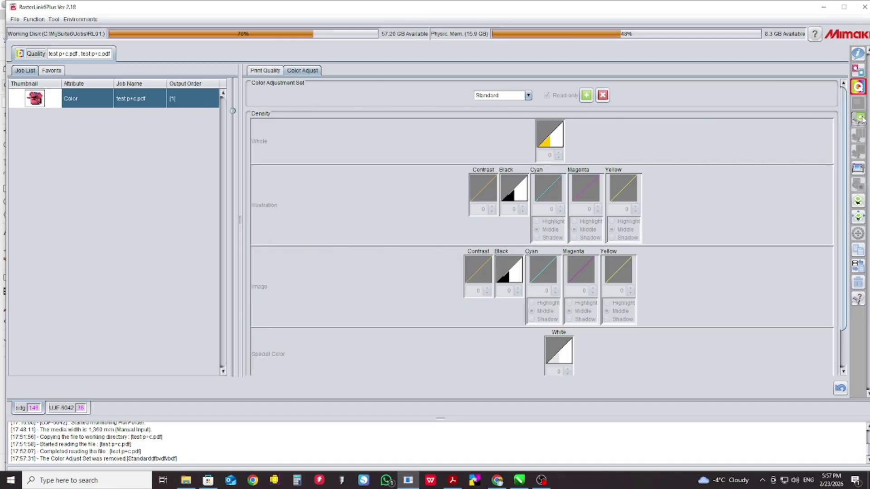
- Open the image editing settings of the General Print job and review the scale and rotation options, leaving scaling disabled and rotation OFF
click(857, 119)
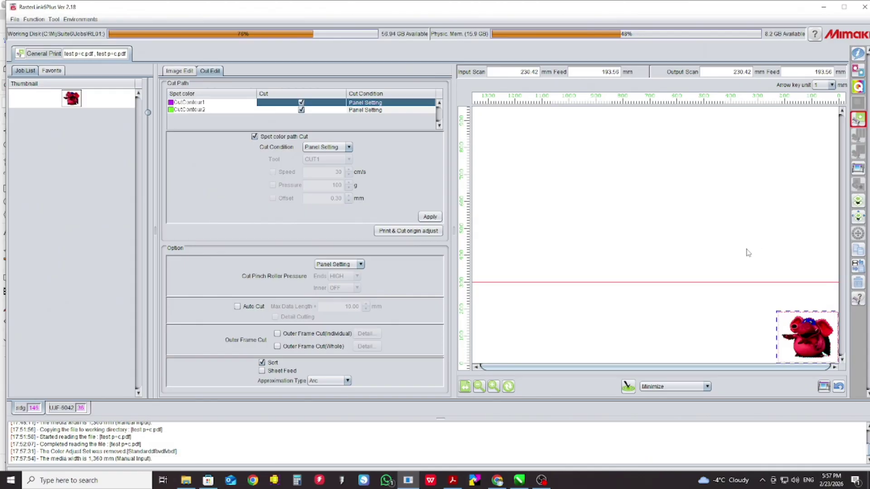
click(180, 71)
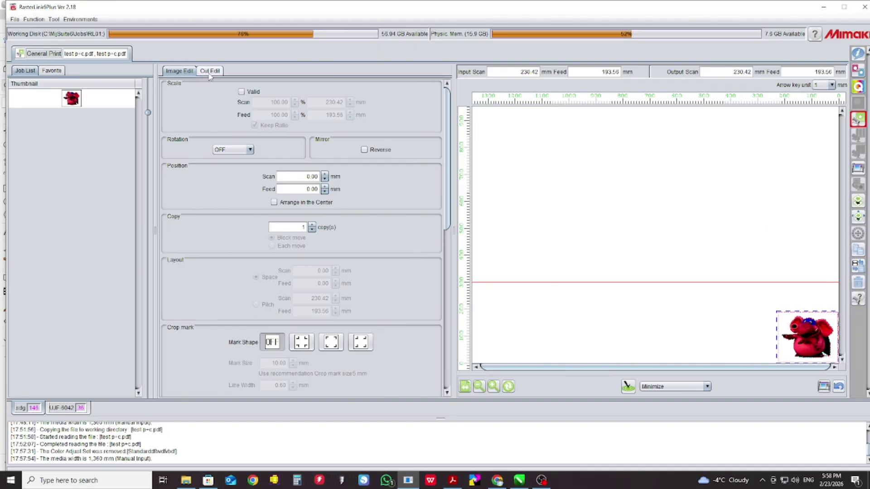
click(251, 92)
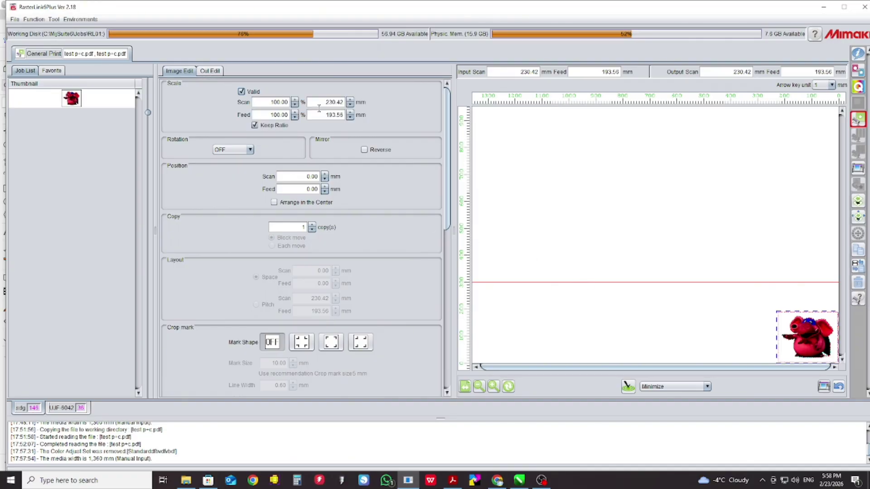
click(253, 92)
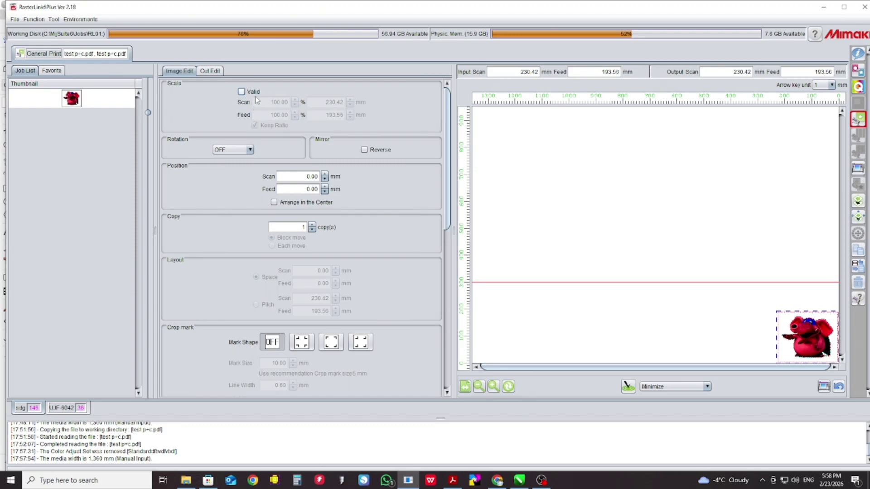
click(250, 150)
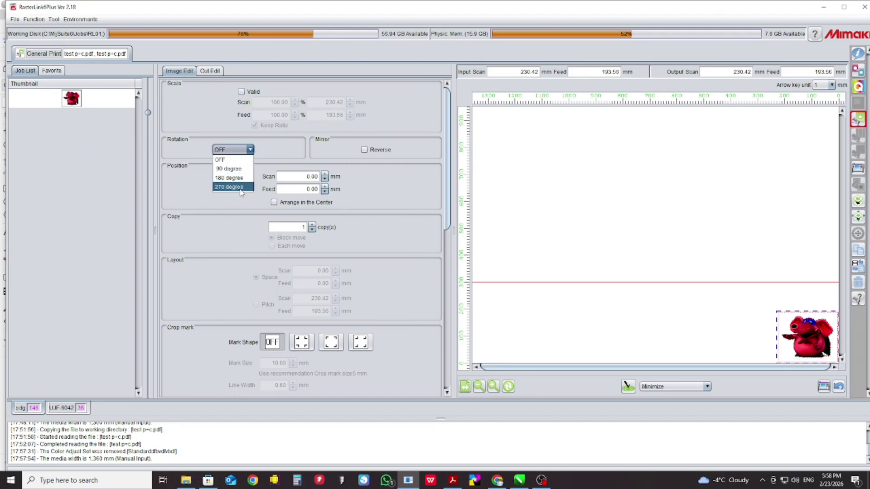
click(372, 156)
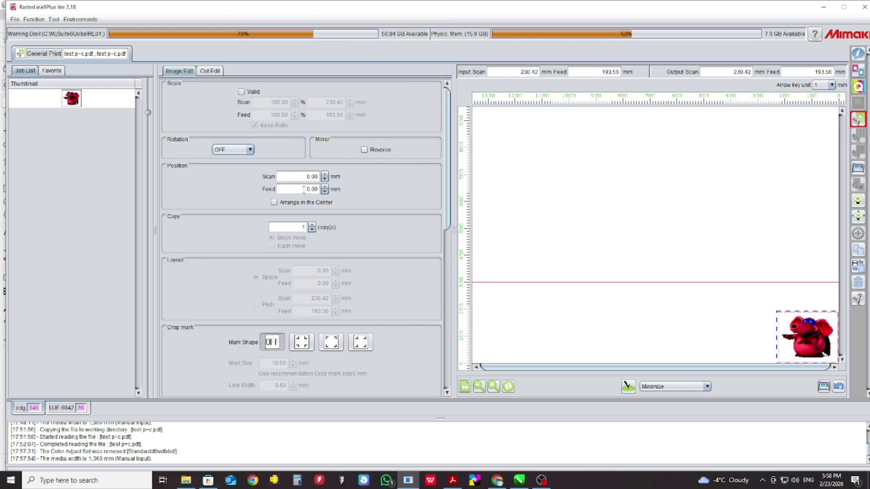
- Set the elephant job to 5 copies and arrange them in the center of the media
click(302, 204)
click(302, 204)
double_click(303, 228)
text(5)
click(568, 238)
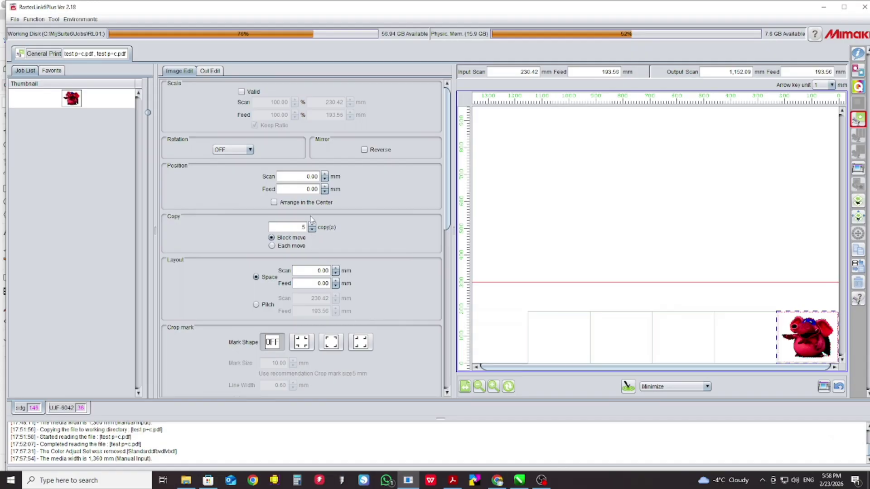
click(274, 202)
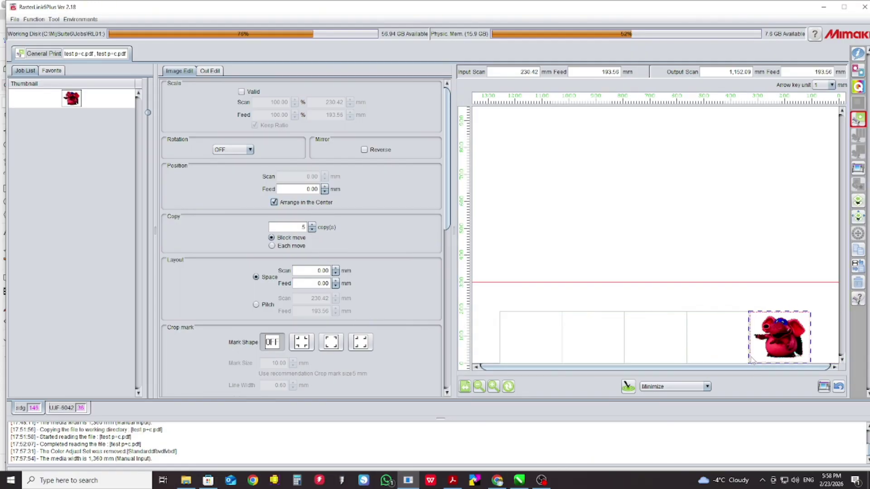
- Examine the cut lines around the elephant up close in the layout preview, then show the full media width again
click(493, 386)
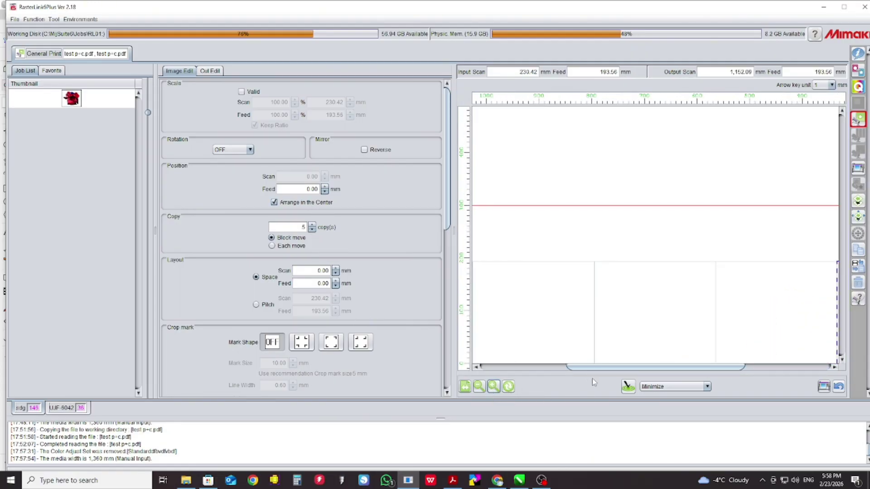
drag(588, 367, 675, 366)
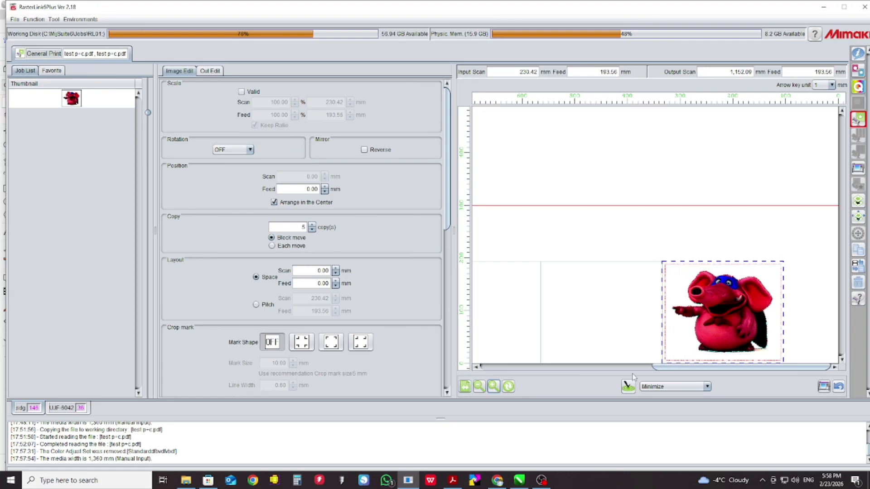
click(493, 388)
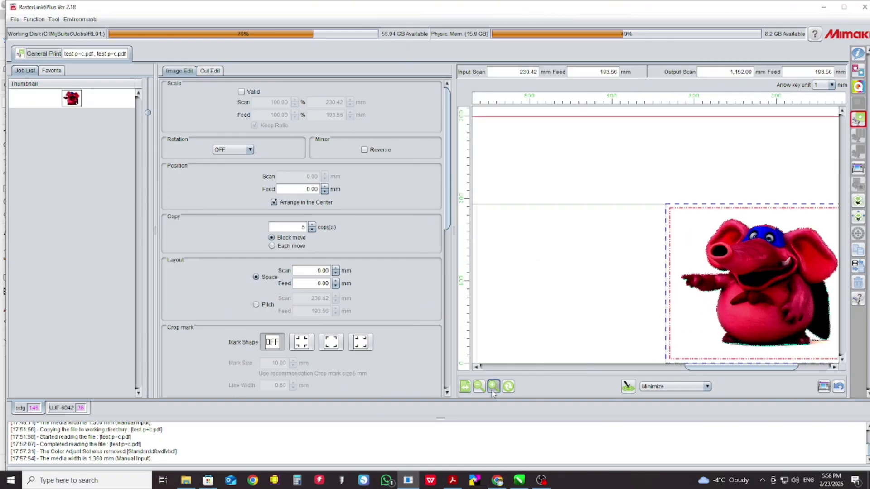
drag(701, 367, 727, 360)
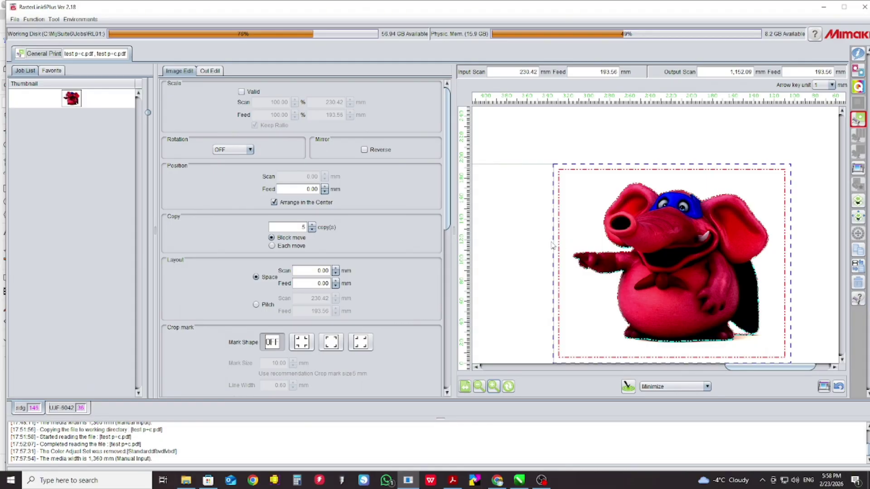
click(470, 388)
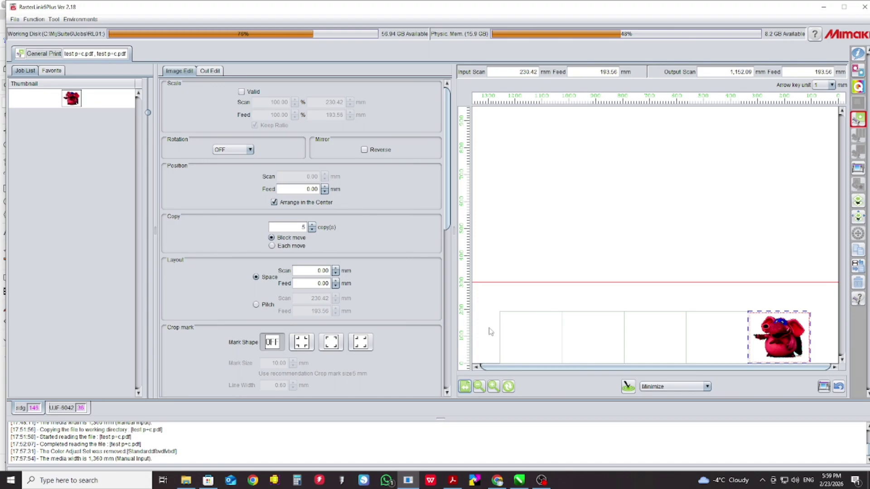
- Set the layout space between the copies to 20 mm in the scan direction
scroll(361, 317, down, 1)
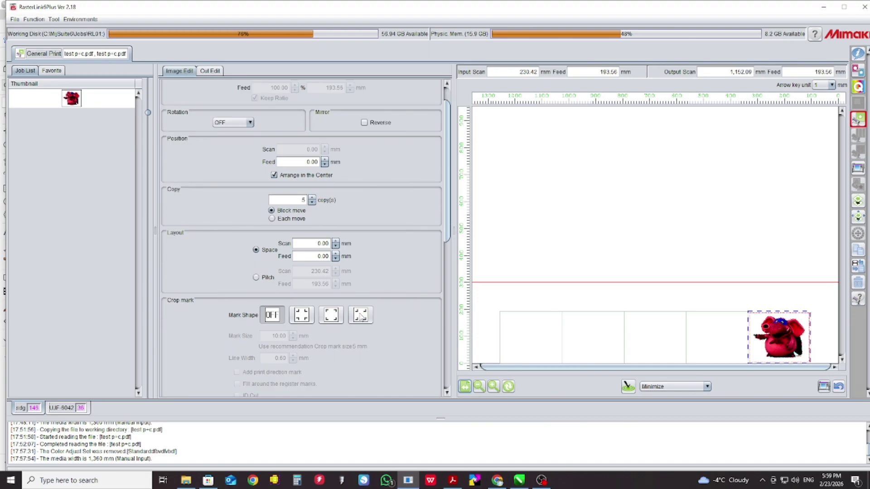
click(301, 243)
key(Tab)
click(312, 243)
text(20)
key(Tab)
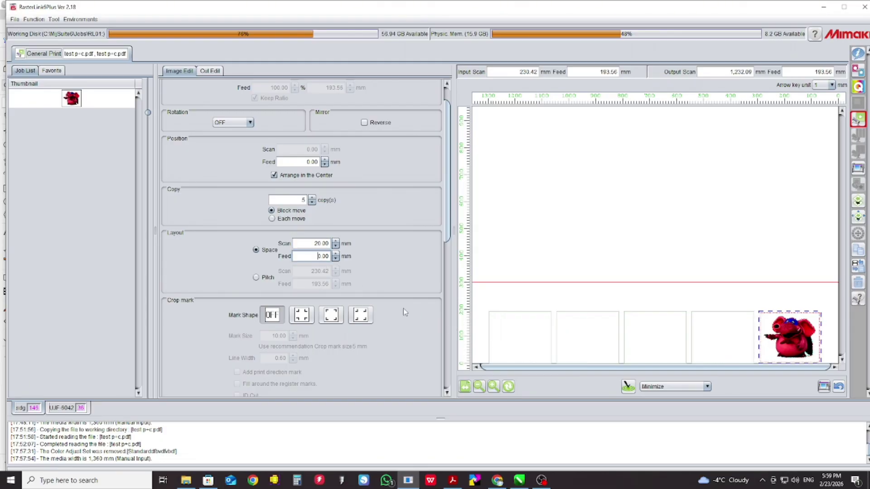
- Add crop marks in the first mark shape with Location set to Whole, leaving the area around the register marks unfilled
scroll(313, 316, down, 3)
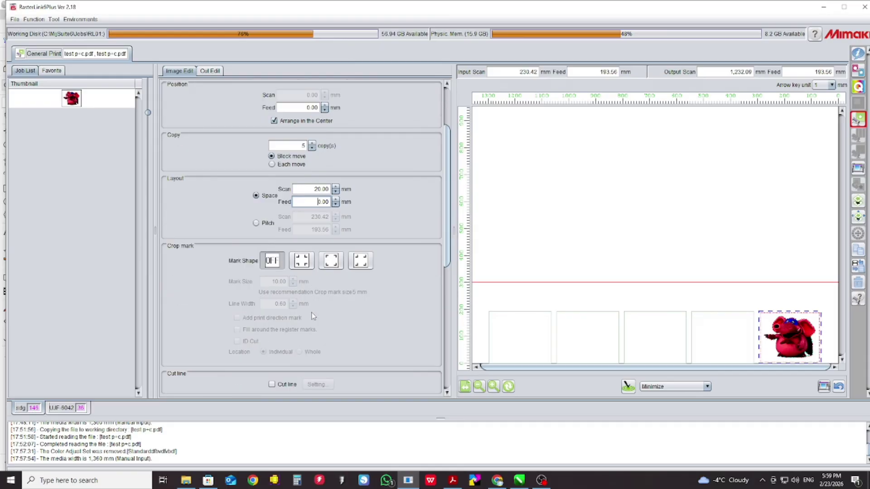
scroll(313, 316, down, 2)
click(302, 234)
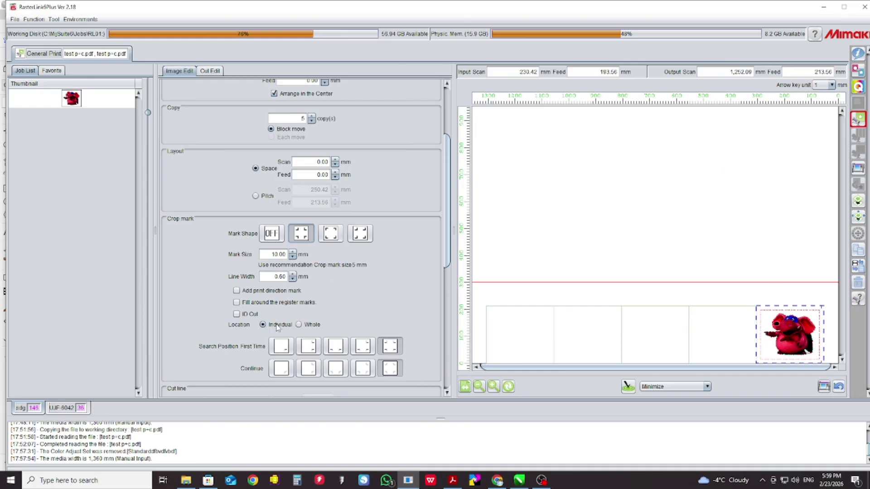
click(299, 324)
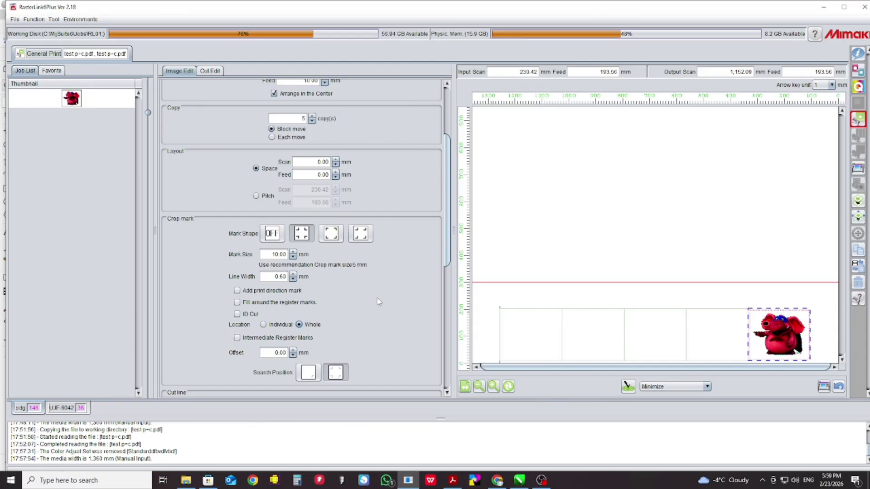
click(237, 303)
click(254, 305)
scroll(340, 313, down, 5)
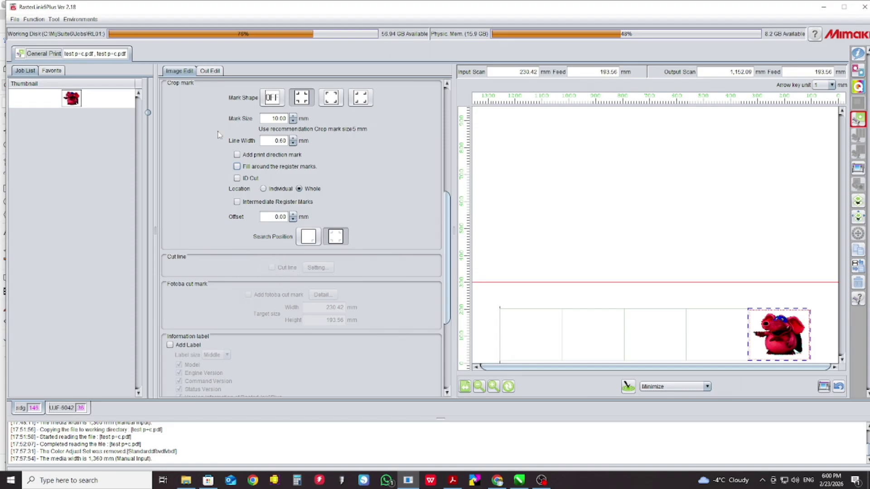
- Open the elephant job's cut settings and review the cut conditions available for CutContour1 and CutContour2
click(207, 72)
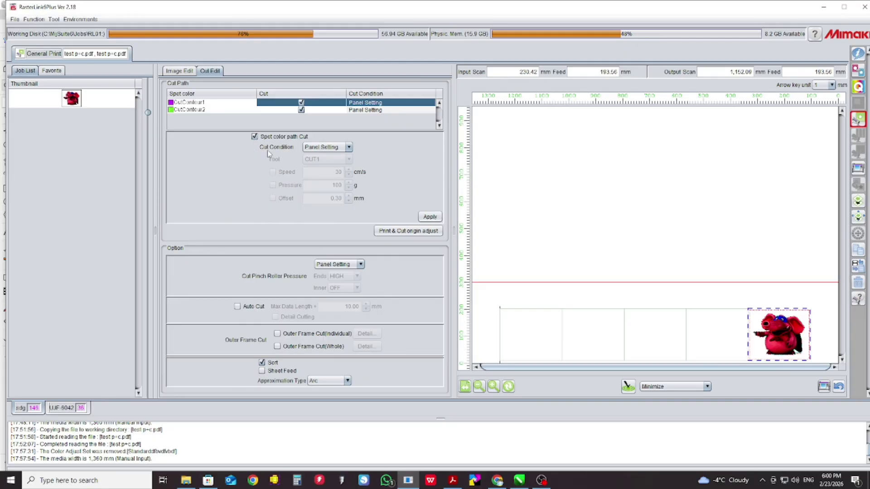
click(232, 109)
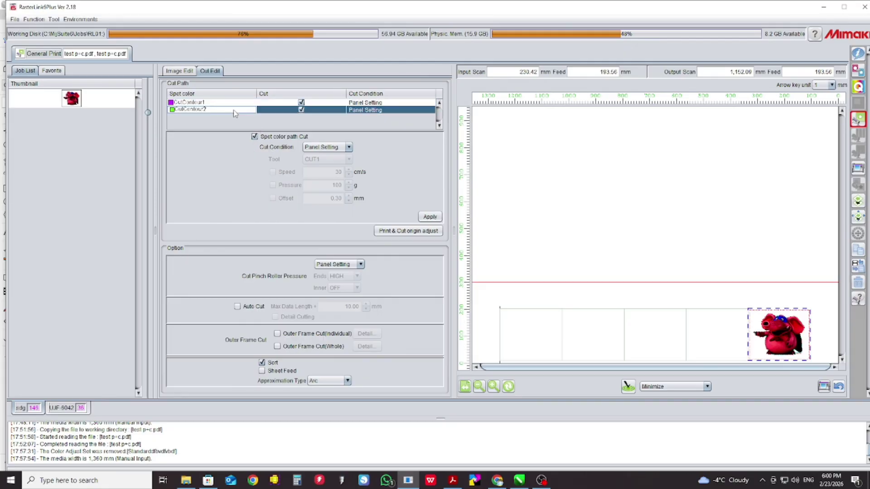
click(268, 104)
click(263, 110)
click(274, 103)
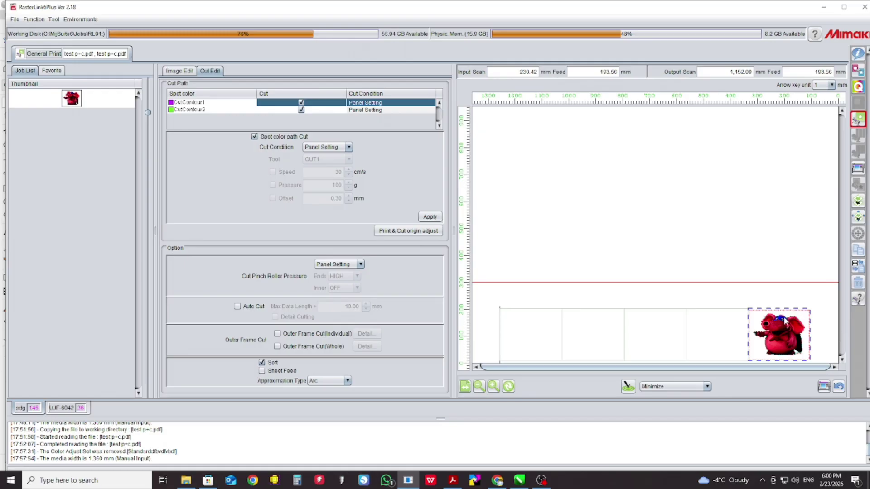
click(287, 111)
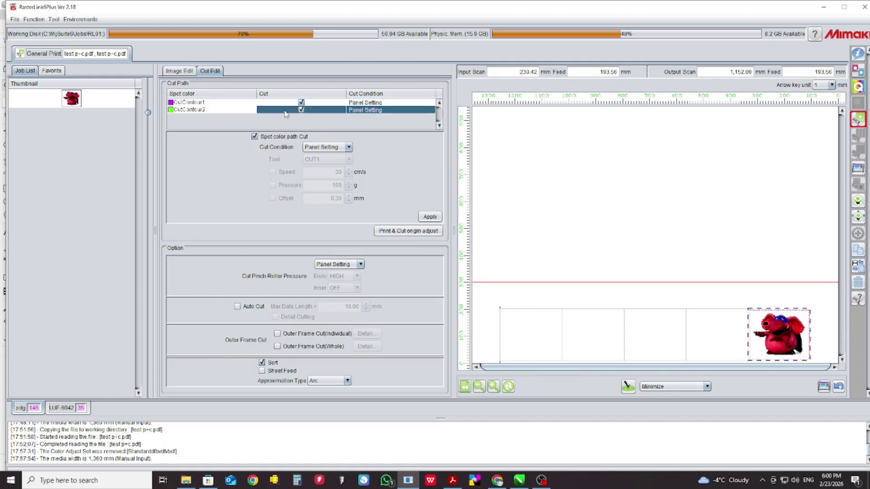
click(284, 104)
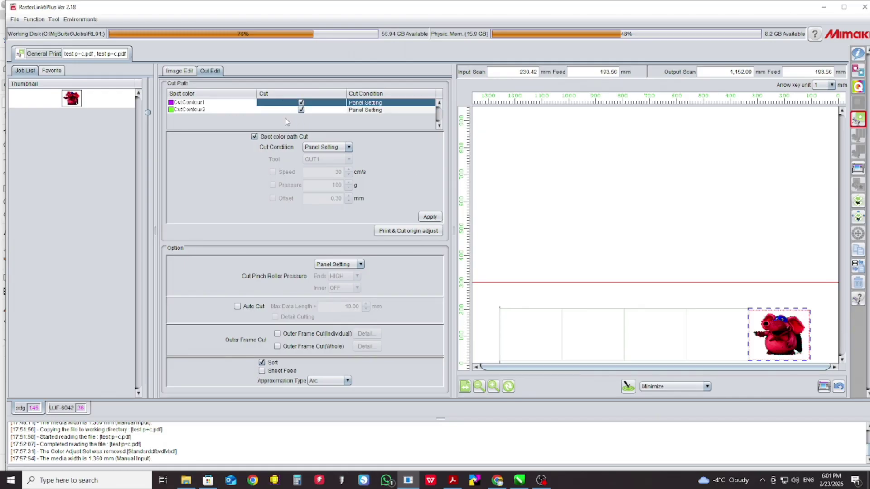
click(349, 147)
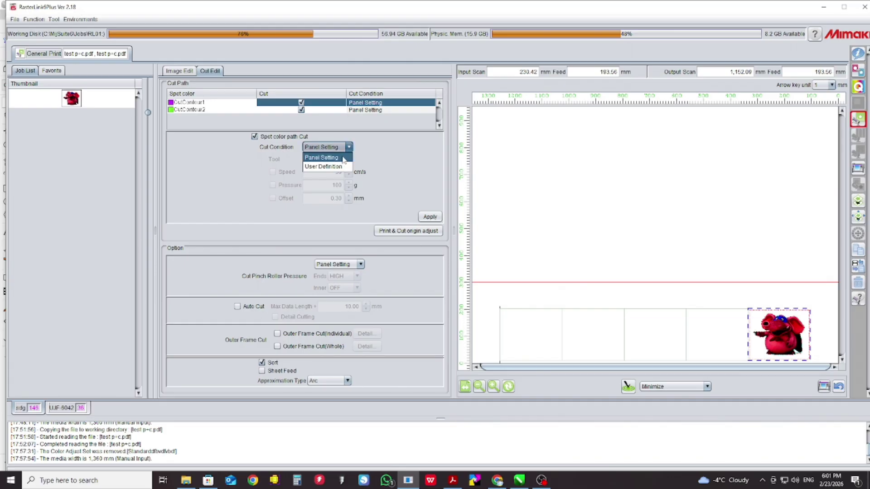
click(254, 143)
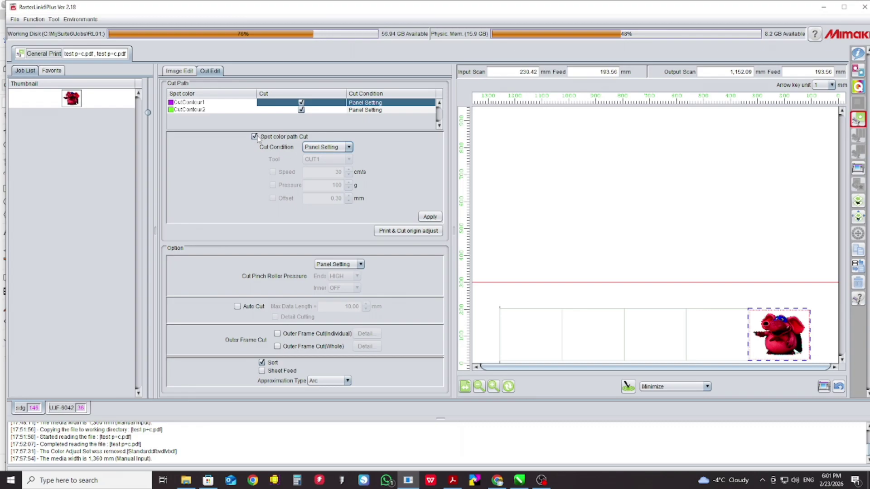
- Apply a User Definition cut condition with tool CUT1 to the CutContour1 path
click(350, 148)
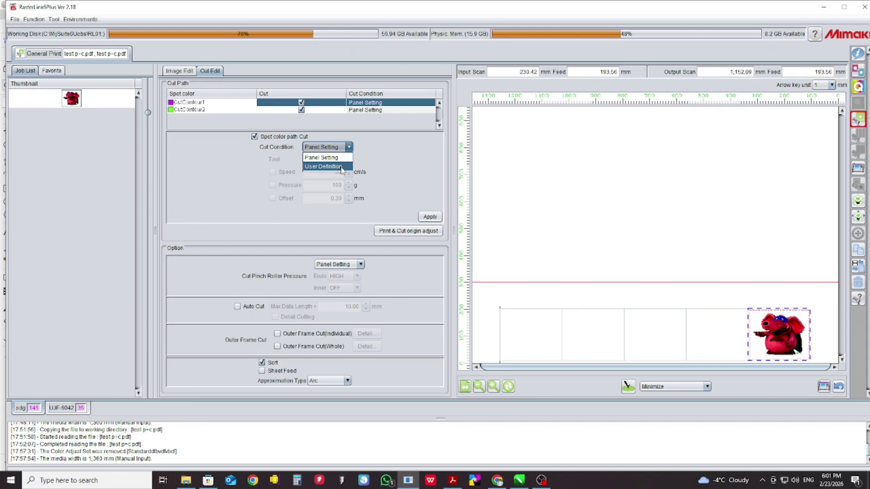
click(337, 167)
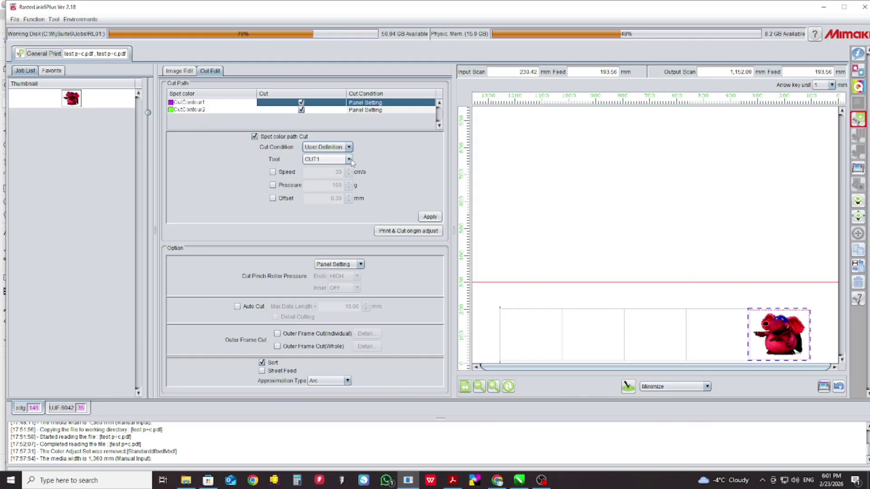
click(349, 160)
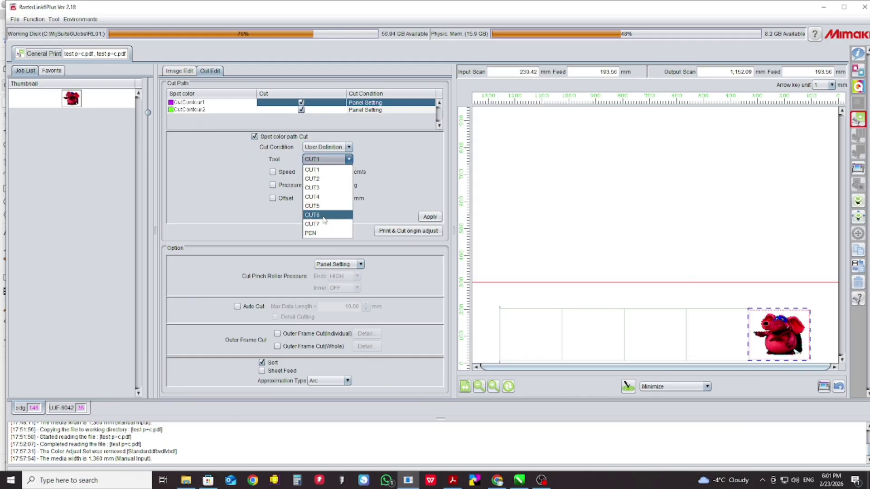
click(324, 171)
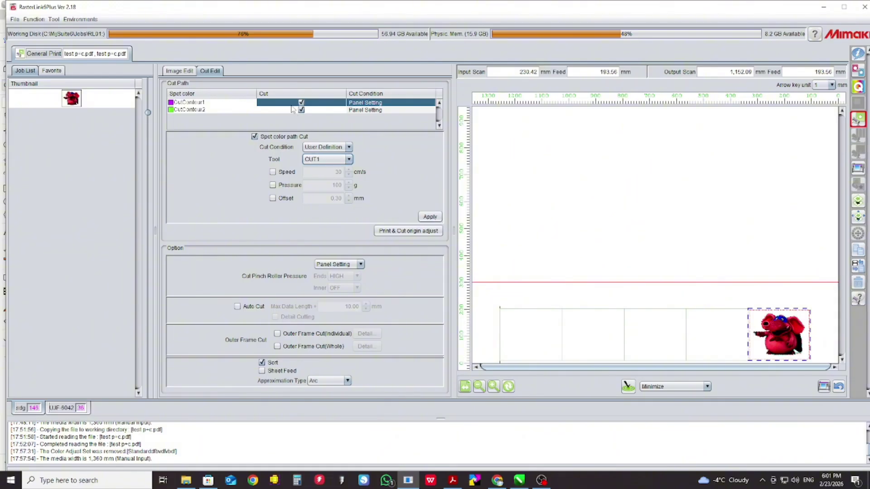
click(429, 217)
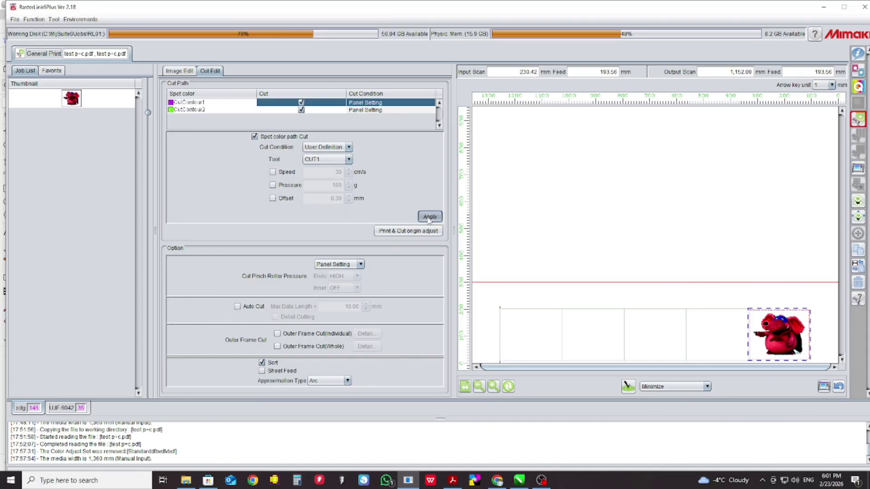
- Apply a User Definition cut condition with tool CUT2 to the CutContour2 path
click(330, 110)
click(348, 147)
click(343, 162)
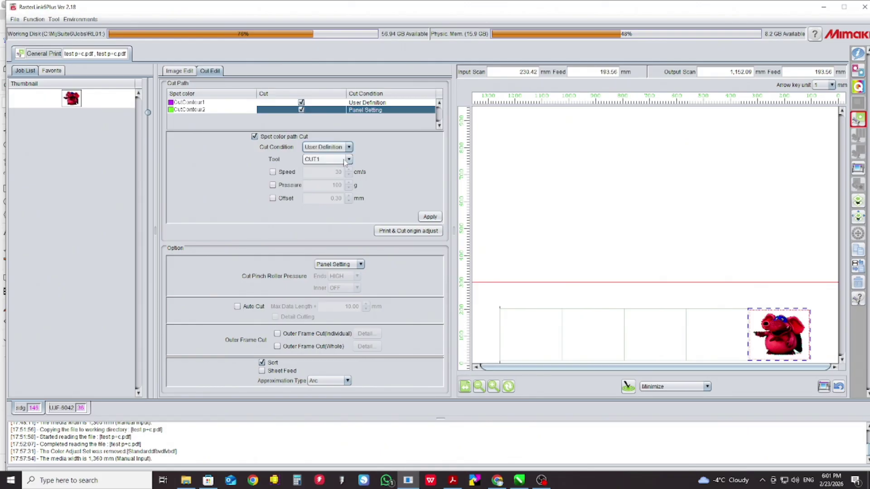
click(343, 161)
click(339, 179)
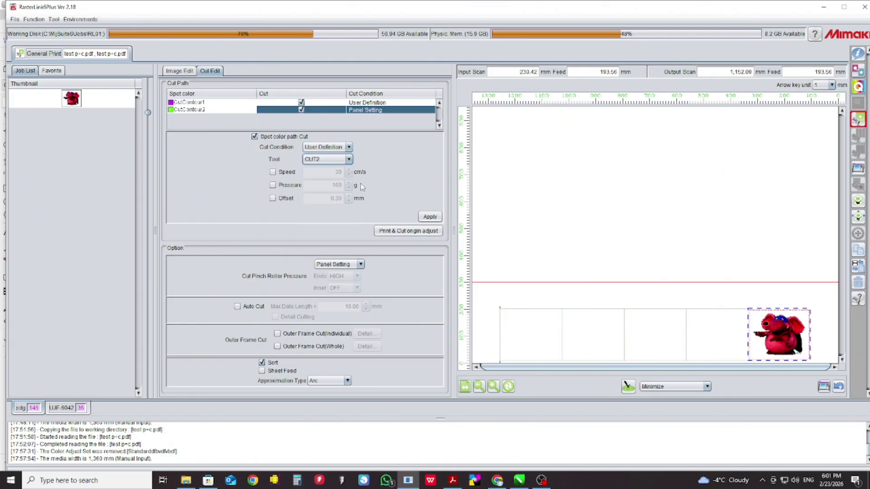
click(429, 217)
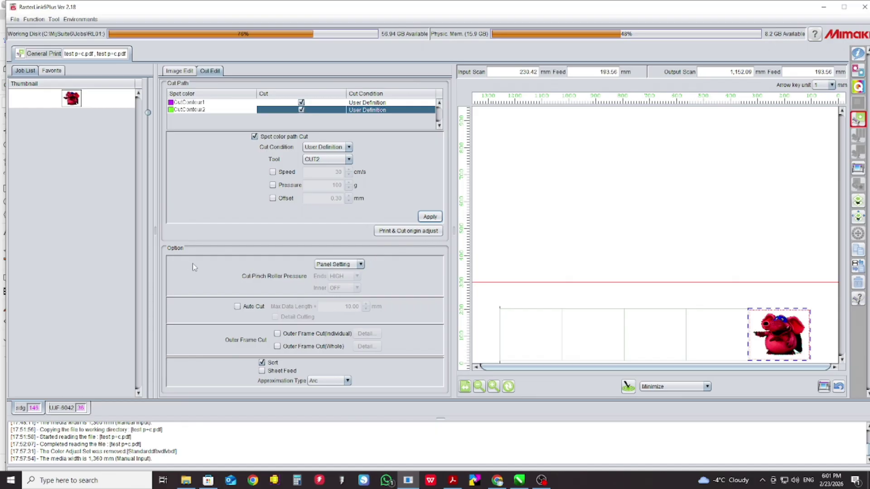
click(361, 265)
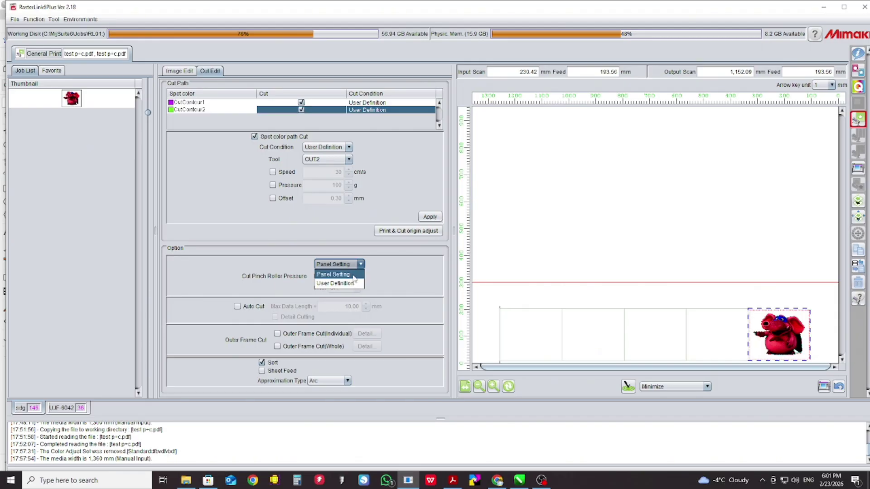
click(391, 277)
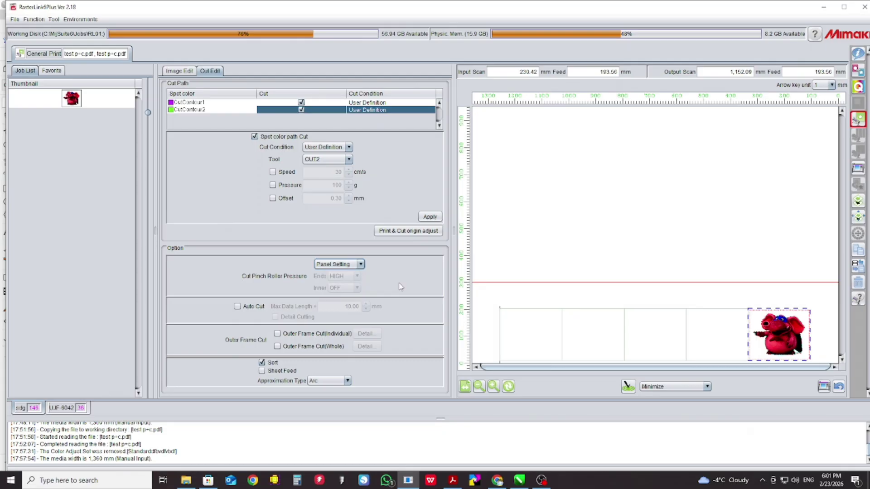
- Set the special plate options for the color part of test p+c.pdf to White ink with Valid Pixel as the created area
click(858, 203)
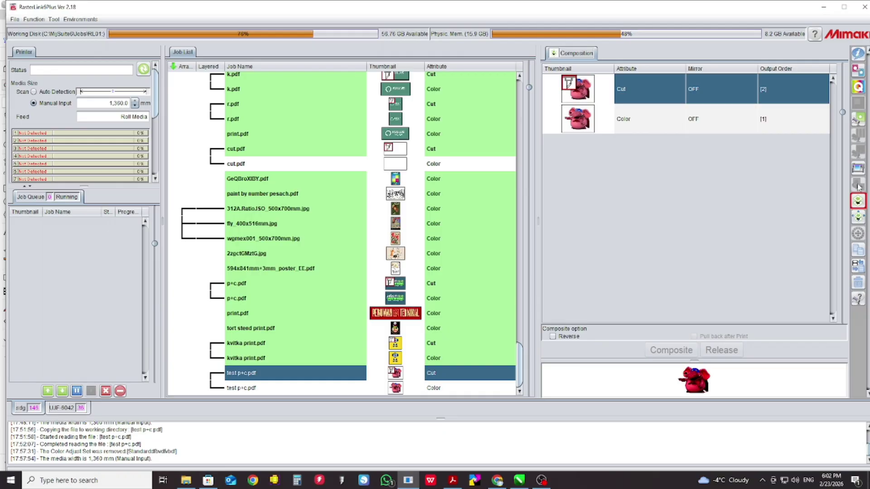
click(442, 389)
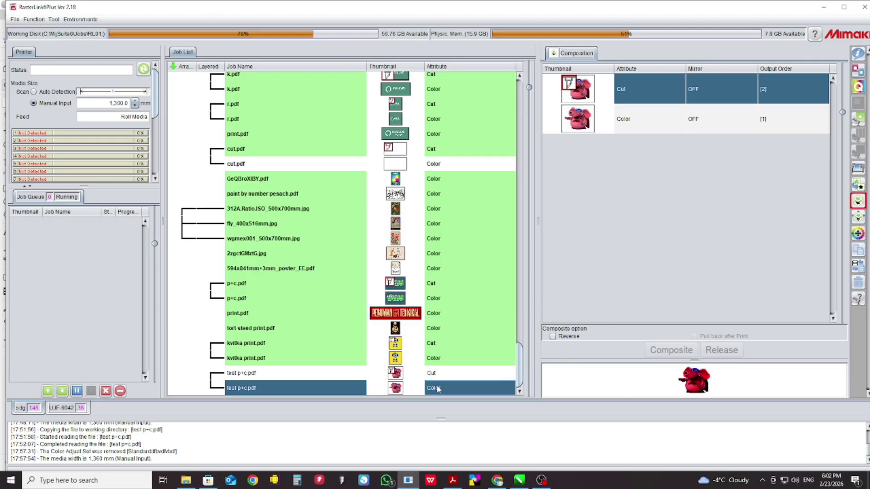
click(858, 185)
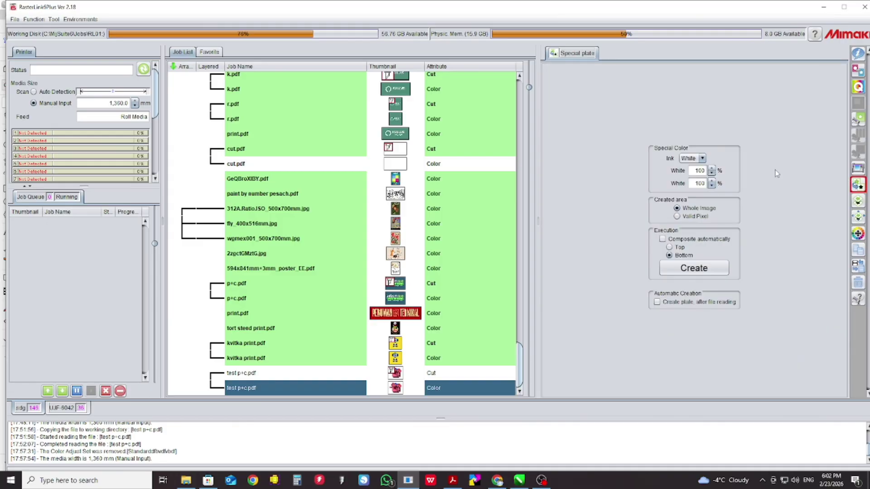
click(702, 158)
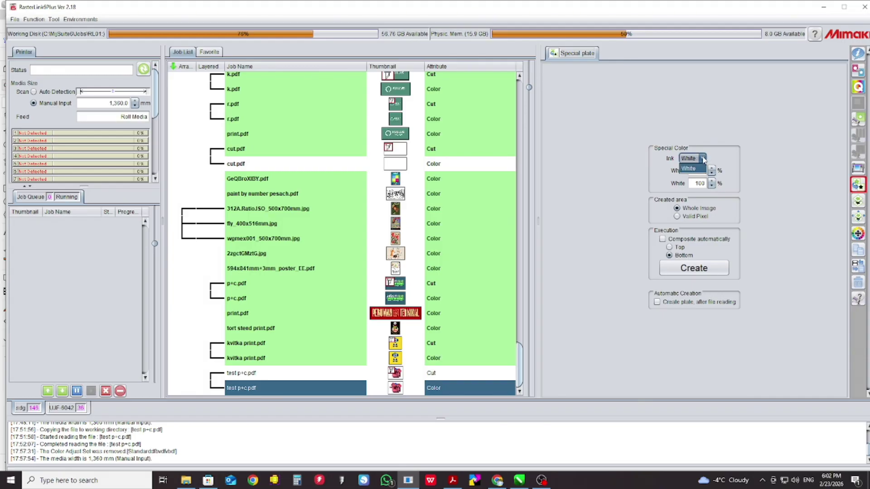
click(702, 159)
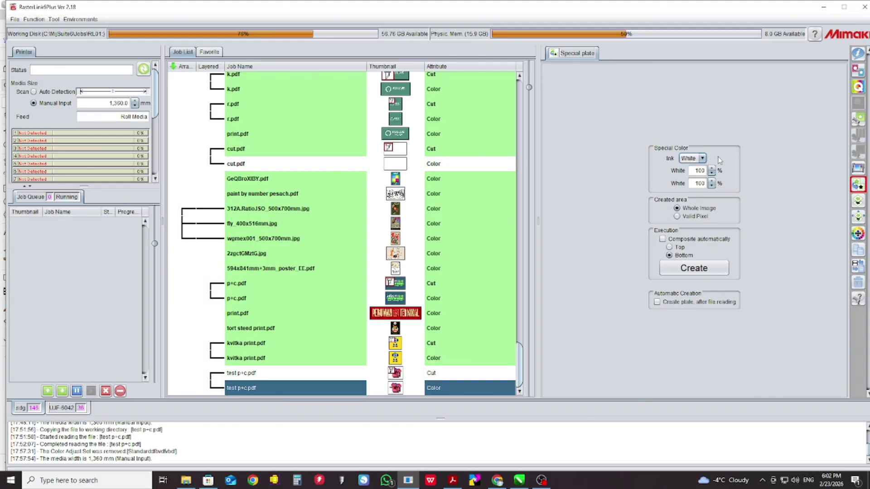
click(702, 159)
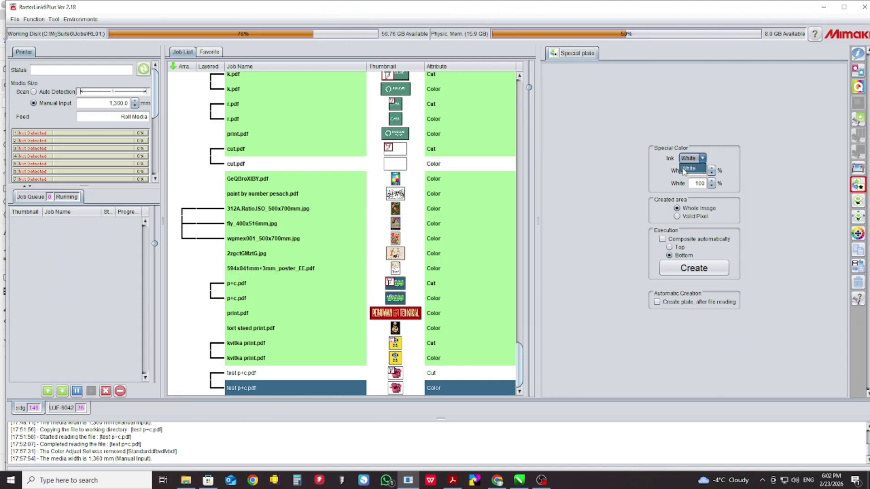
click(687, 169)
double_click(700, 170)
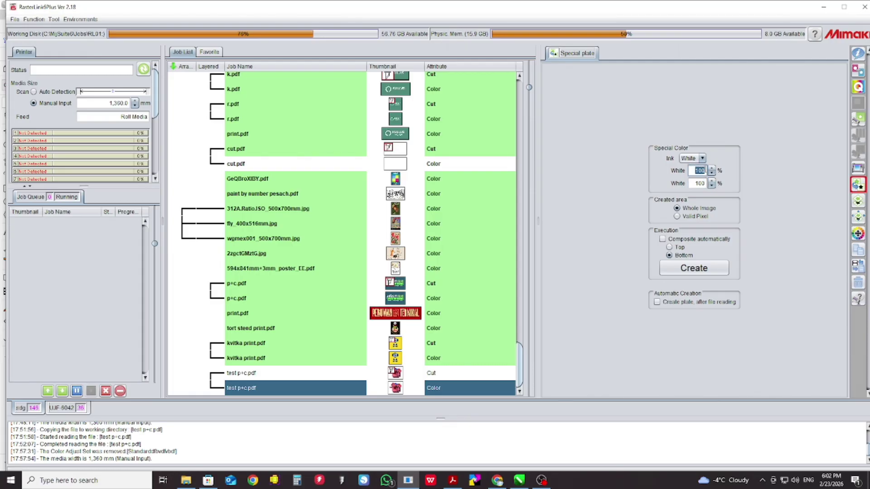
key(Tab)
click(677, 217)
- Open the execution settings for test p+c.pdf and set the execution order to Print <-> Cut
click(857, 170)
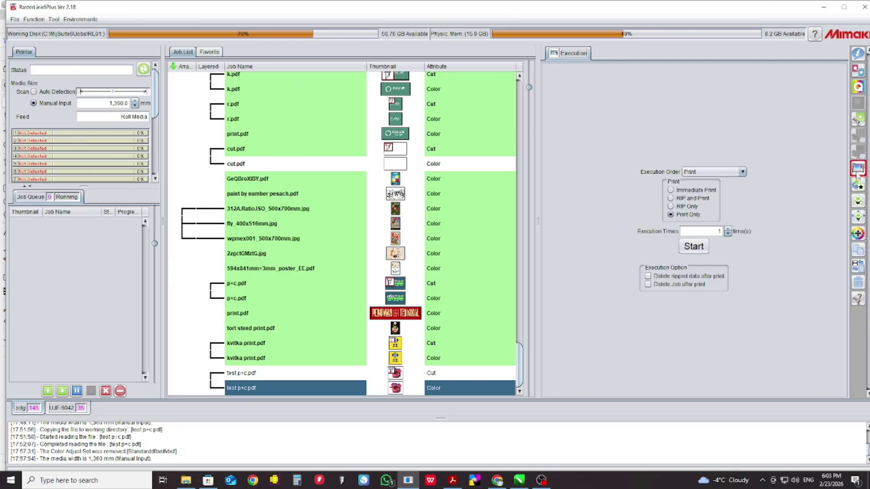
click(743, 172)
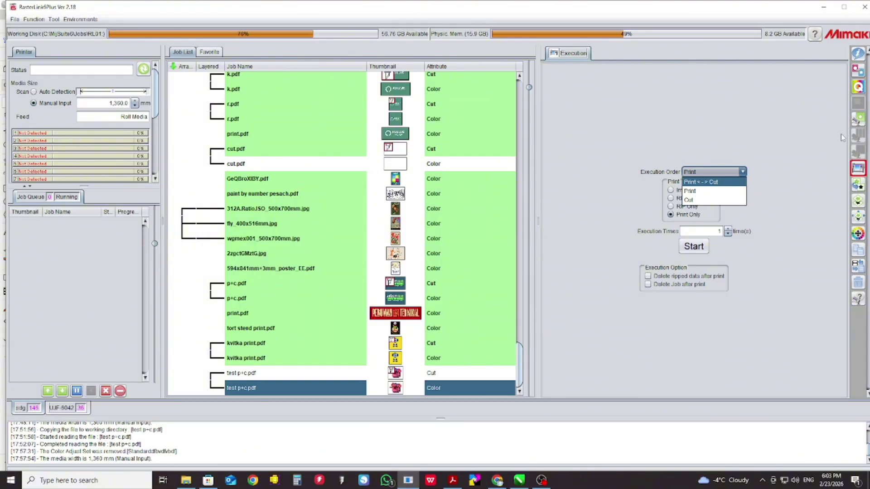
click(717, 192)
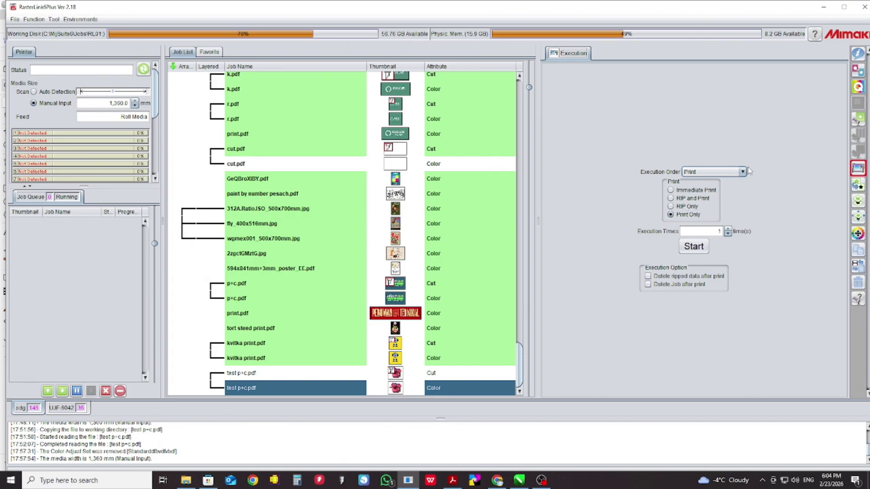
click(724, 172)
click(720, 203)
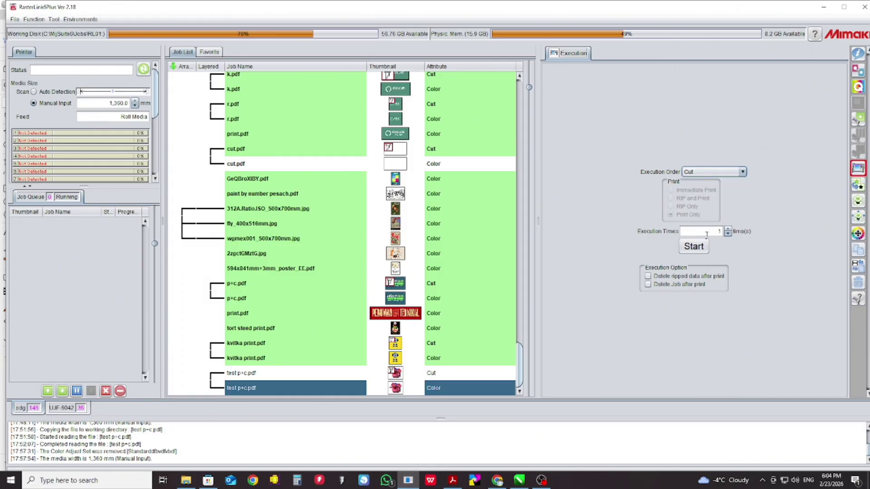
click(740, 173)
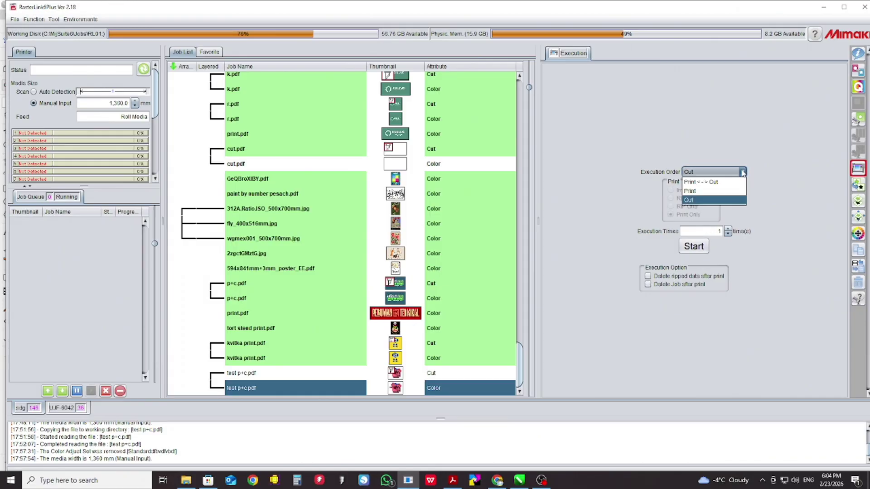
click(730, 179)
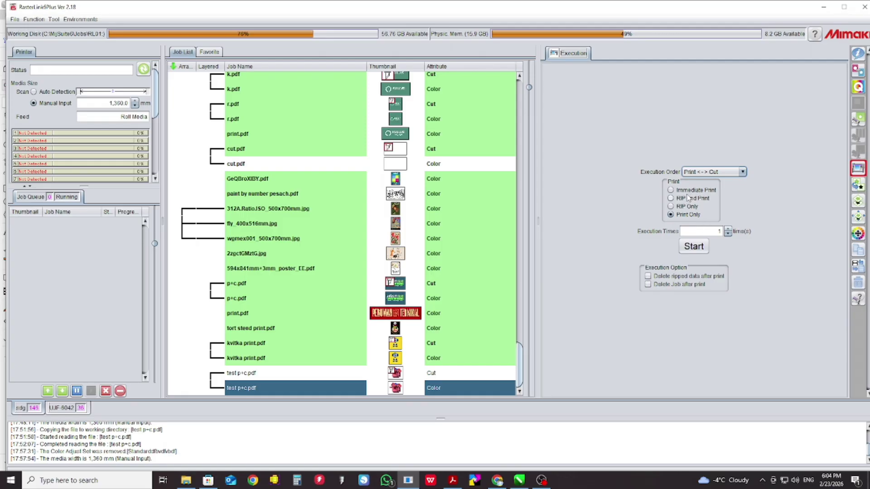
- Go through the four print modes of the execution settings and choose RIP Only
click(670, 192)
click(671, 198)
click(671, 206)
click(671, 214)
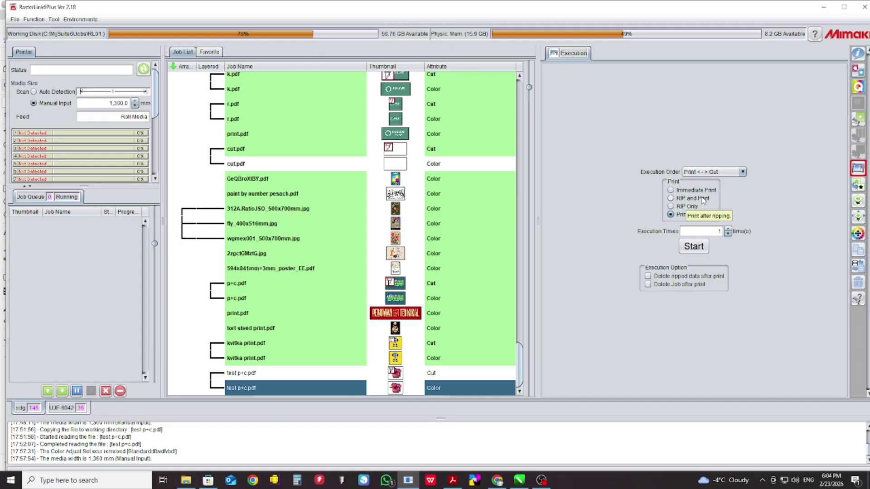
click(688, 207)
click(676, 215)
click(685, 207)
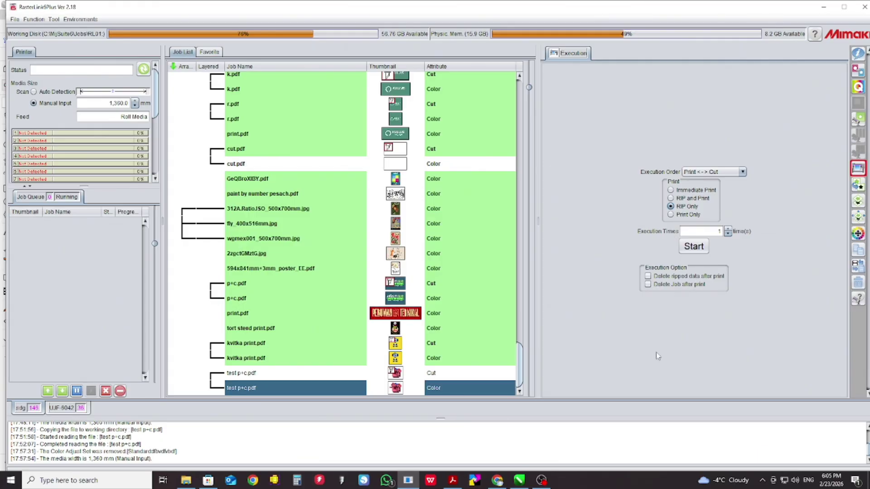
- Open Calculator and multiply 0.2 by 0.2 to work out the area of one copy
click(302, 482)
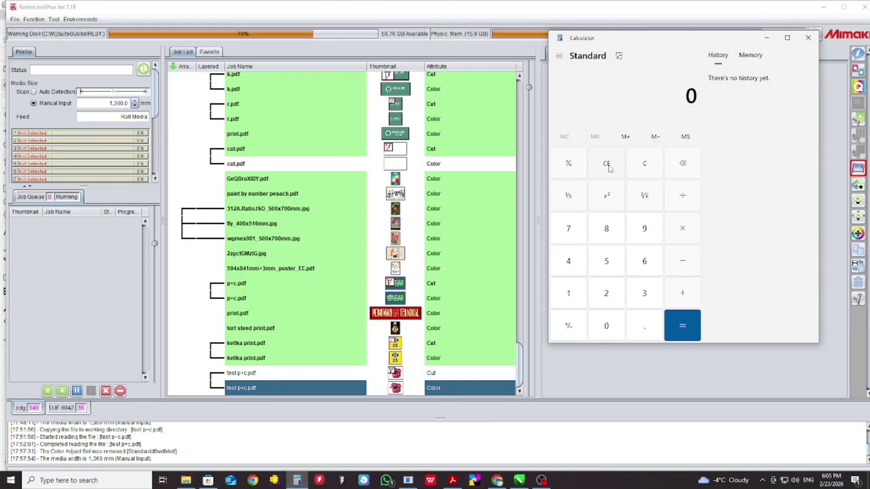
text(.02)
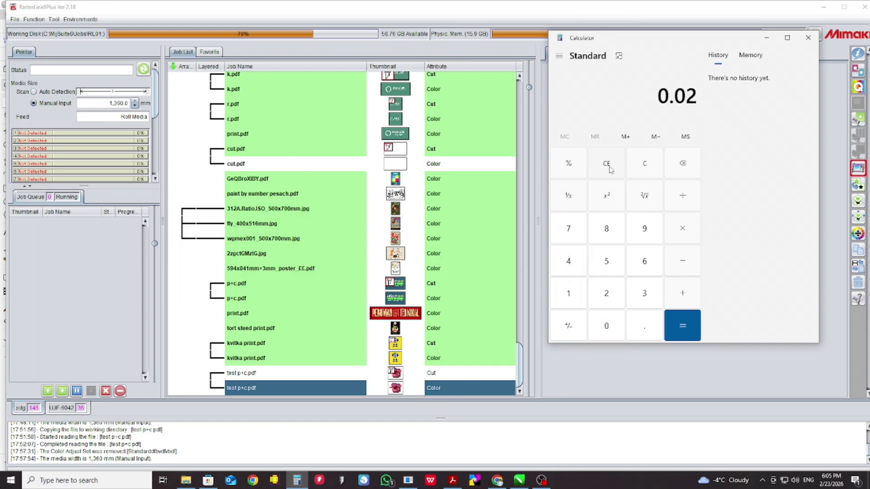
key(BackSpace)
key(BackSpace)
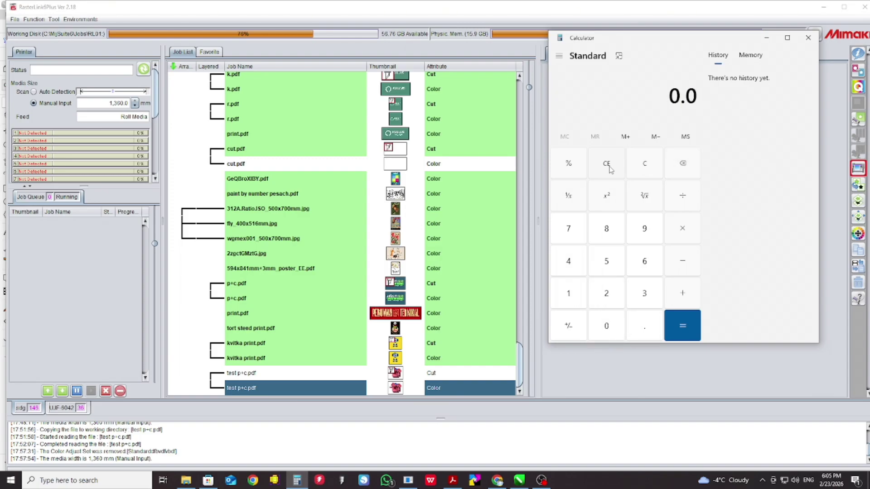
text(2*)
text(.)
text(2)
key(Return)
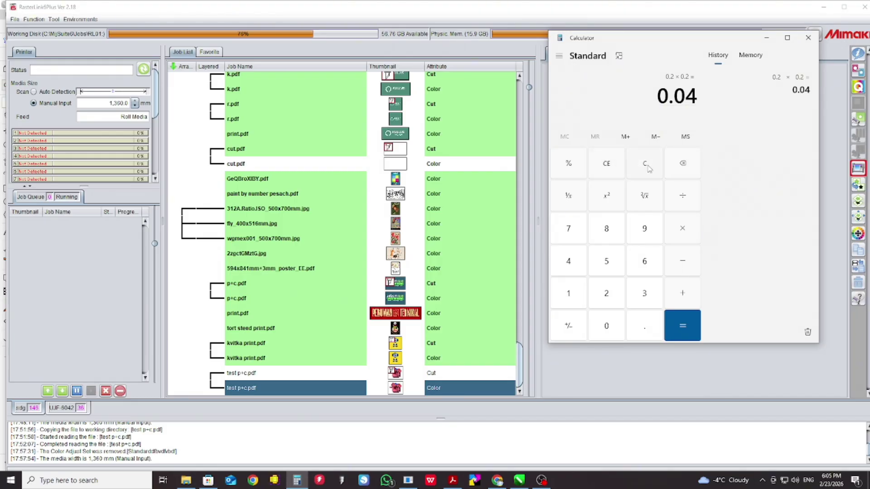
- Multiply the calculated area by 15 copies
click(683, 233)
click(584, 292)
click(598, 262)
click(682, 325)
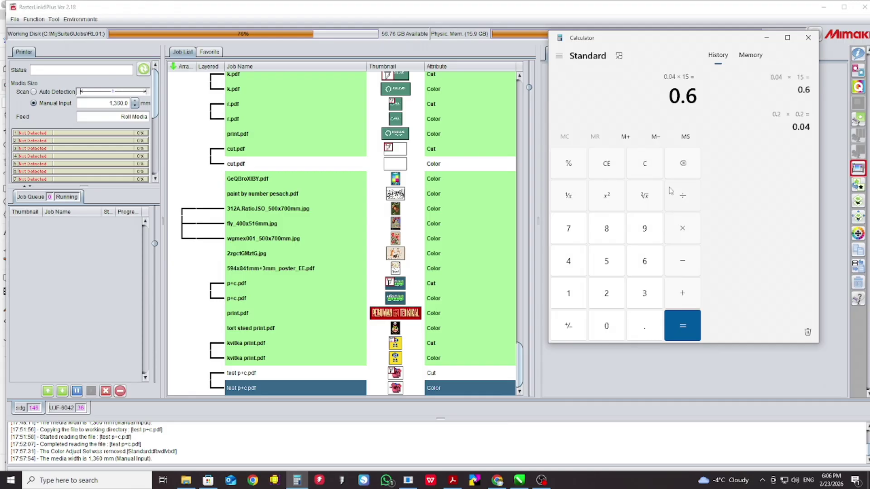
- Clear the calculation and multiply 0.04 by 25 copies
click(641, 166)
text(.04)
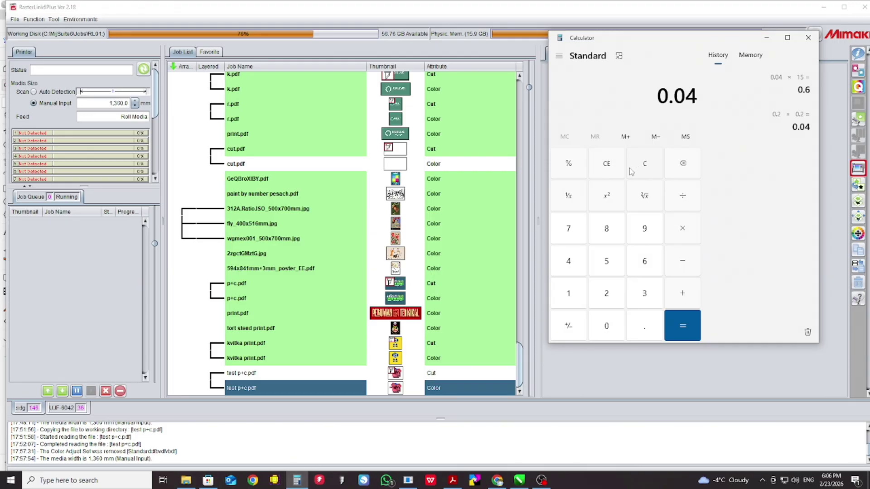
click(688, 236)
text(25)
click(679, 320)
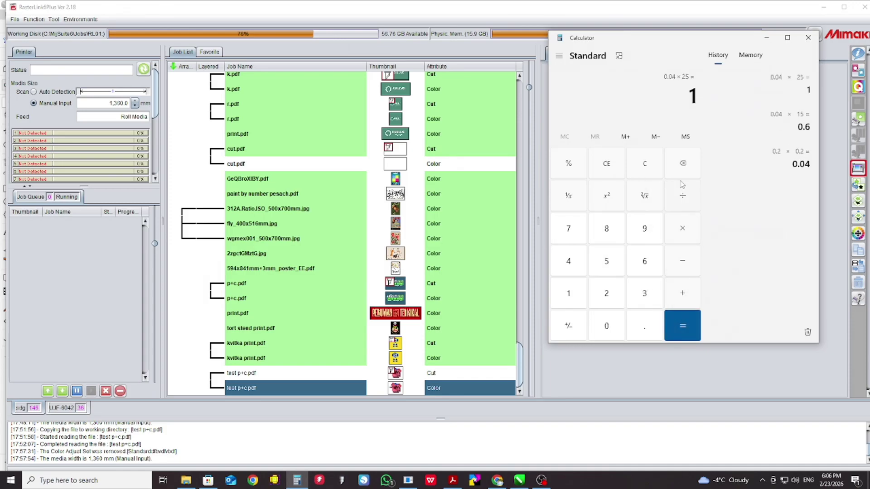
- Return to RasterLink6Plus and set the number of copies of test p+c.pdf to 25 in its General Print image settings
click(826, 294)
click(857, 119)
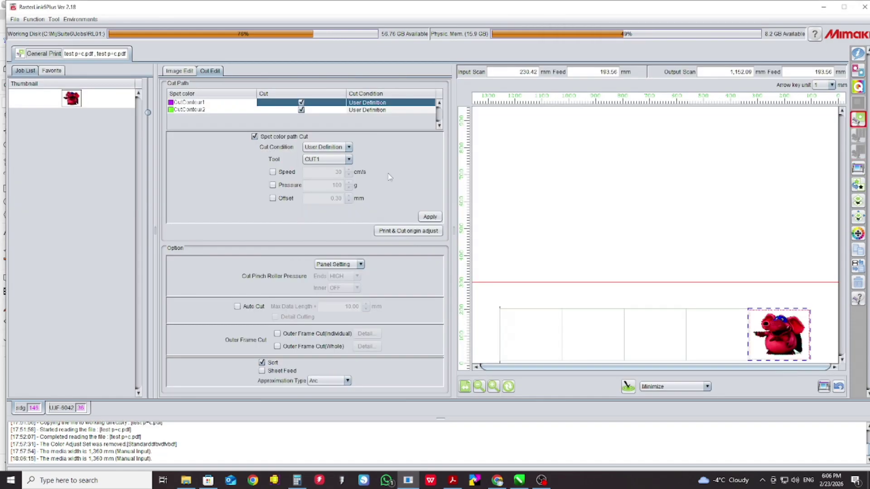
click(180, 71)
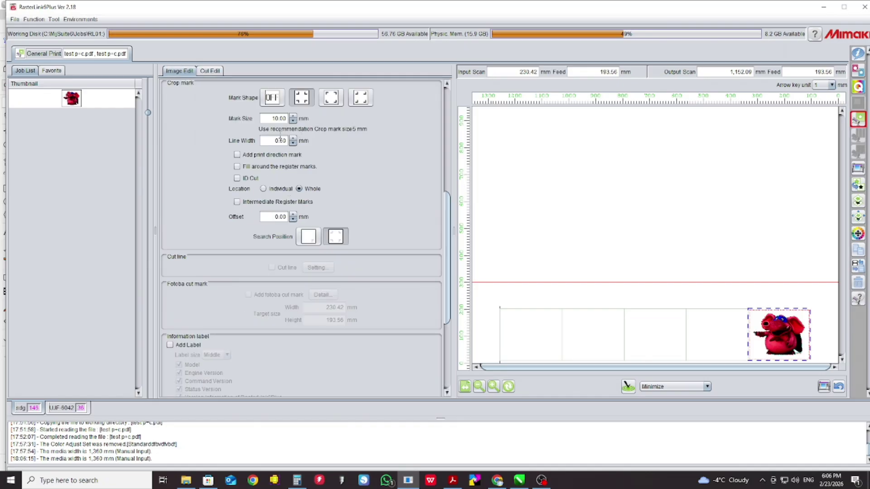
scroll(271, 158, up, 3)
double_click(295, 120)
text(25)
click(656, 213)
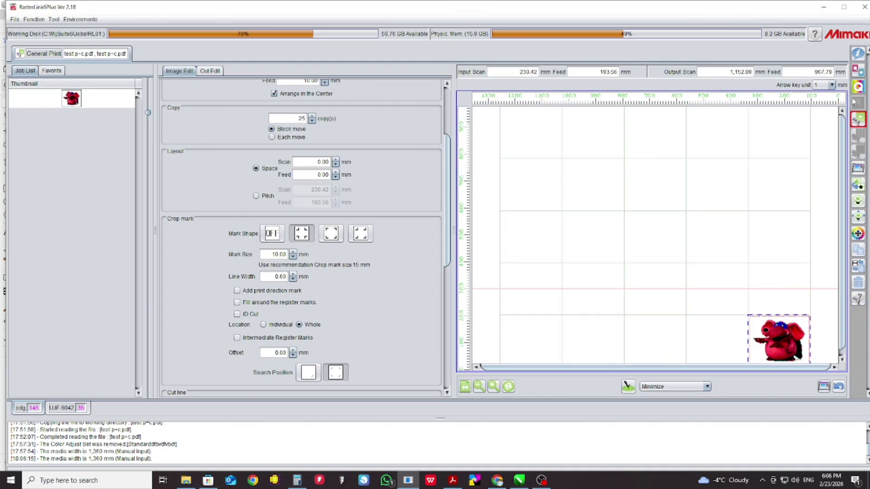
- Start the RIP Only execution of test p+c.pdf with the Print <-> Cut order
click(858, 167)
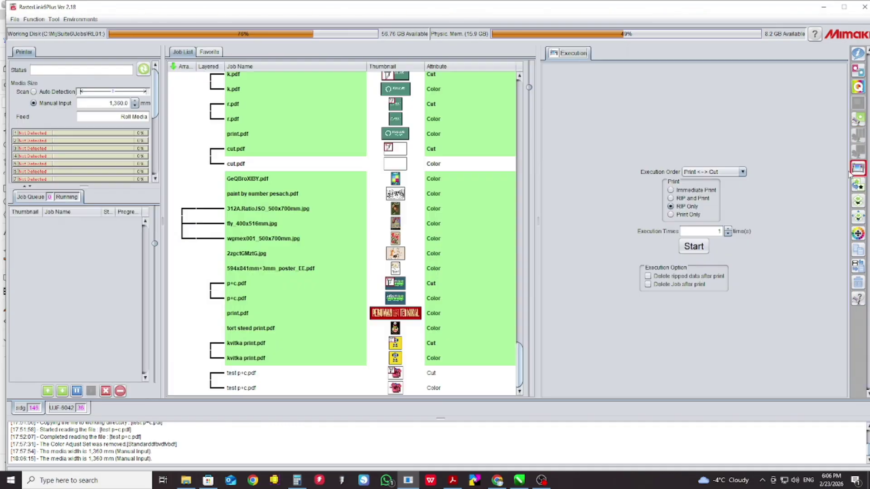
click(700, 250)
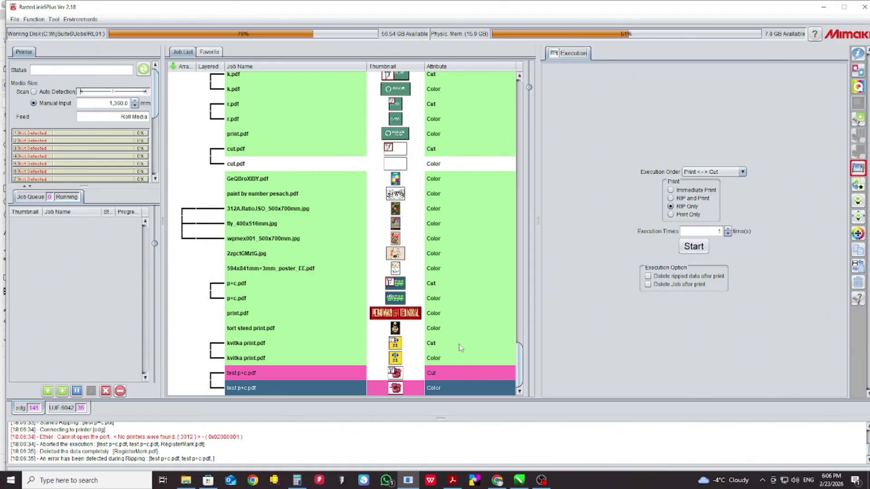
- Open the properties of the cut part of test p+c.pdf and review its file, quality and results information
click(448, 373)
click(439, 384)
click(444, 374)
click(857, 53)
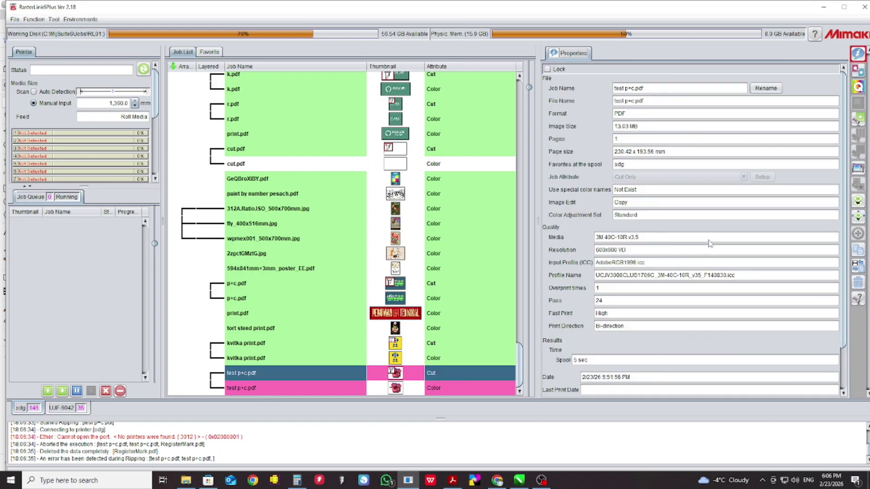
scroll(710, 242, down, 3)
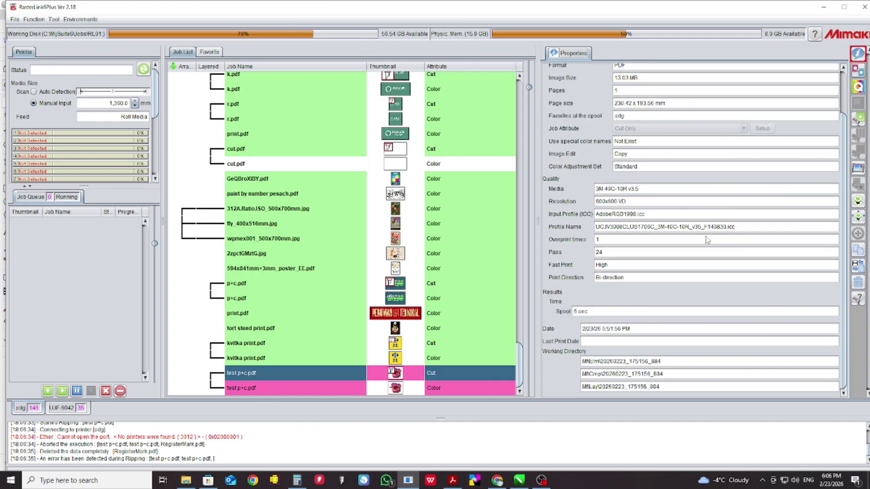